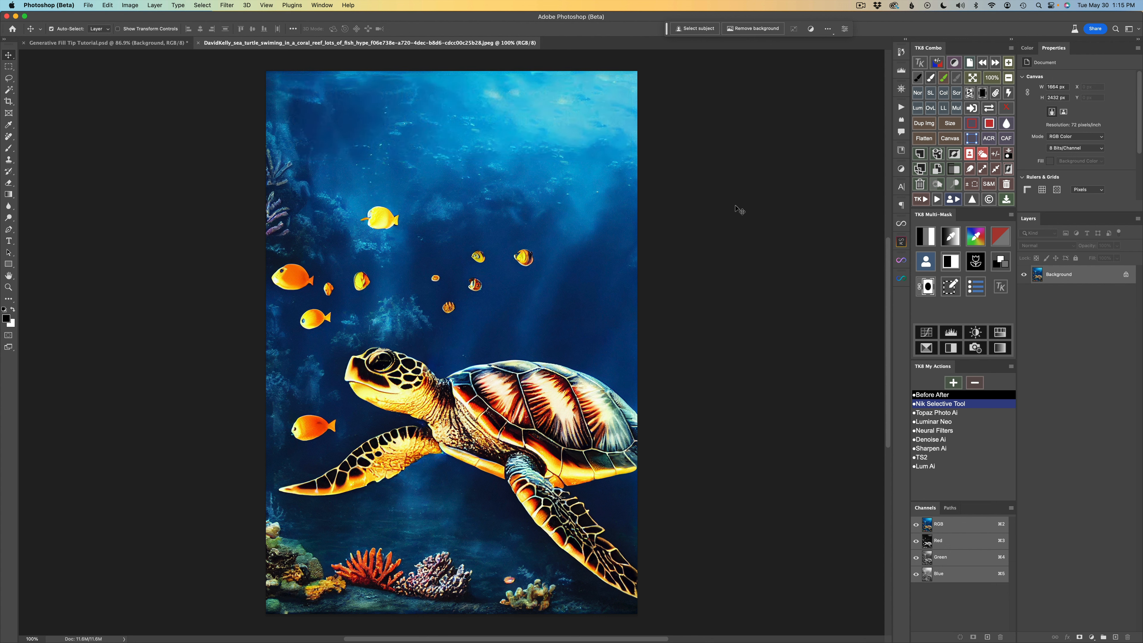
# Check the sea turtle image's pixel dimensions and resolution in Image Size, leaving the values as they are
pyautogui.click(615, 388)
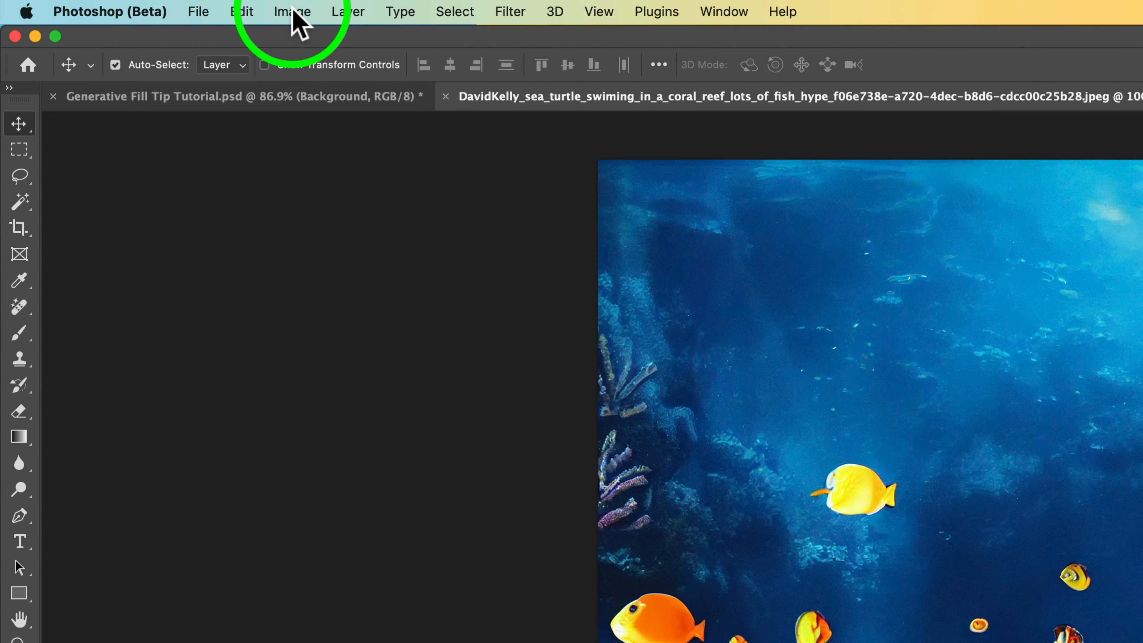
pyautogui.click(294, 13)
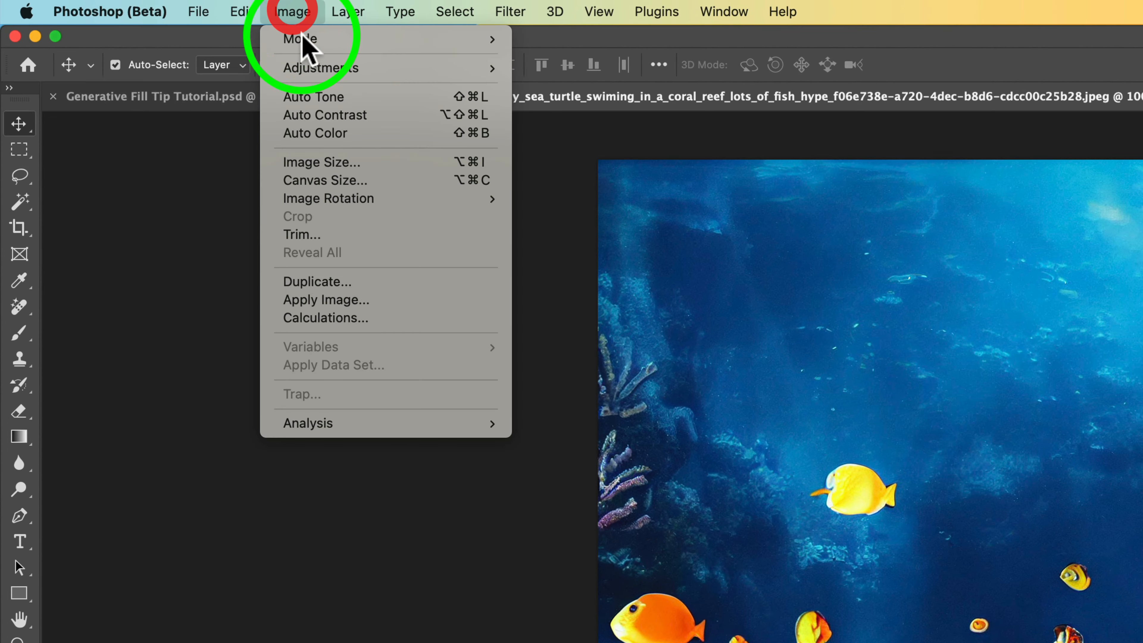
pyautogui.click(339, 162)
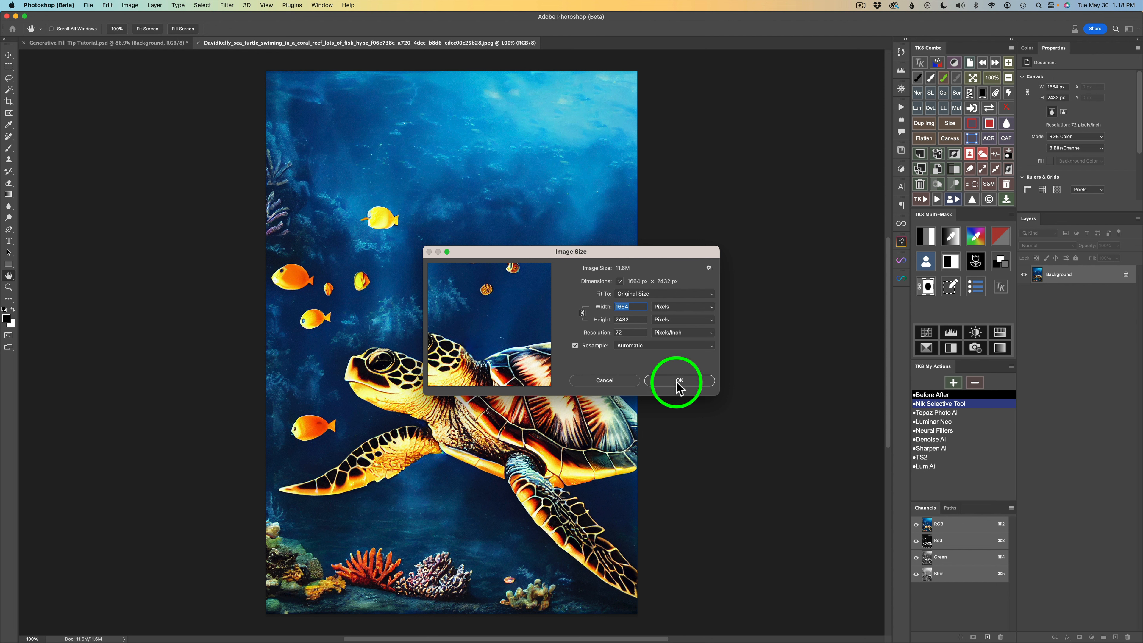
pyautogui.click(680, 381)
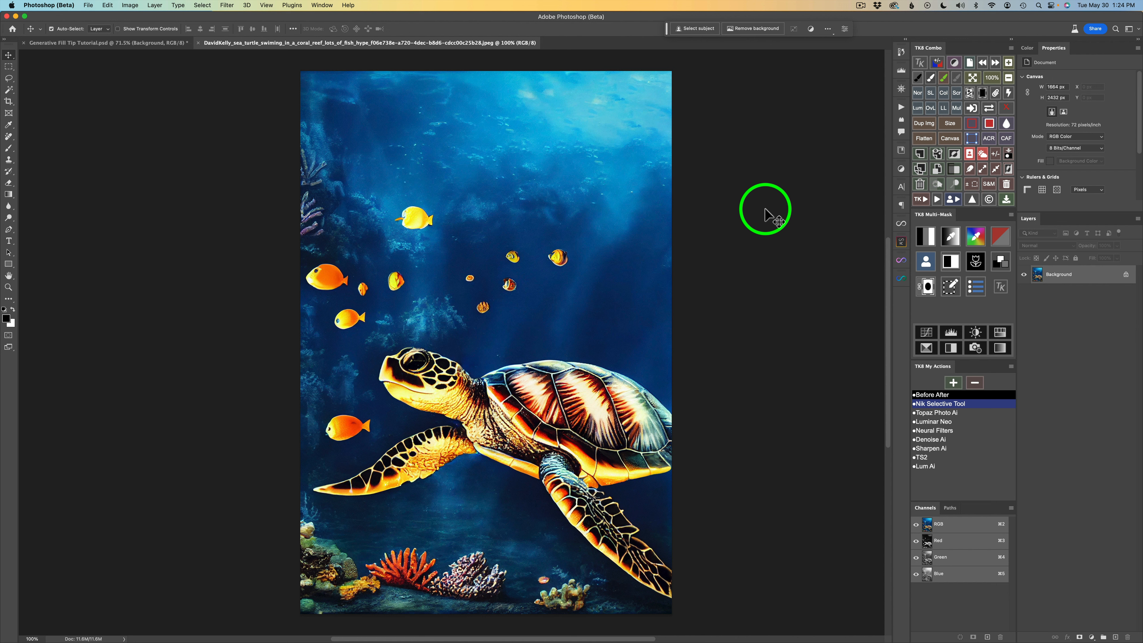
# Convert the locked Background of the turtle image into a regular layer and apply a full lock to that layer
pyautogui.click(133, 44)
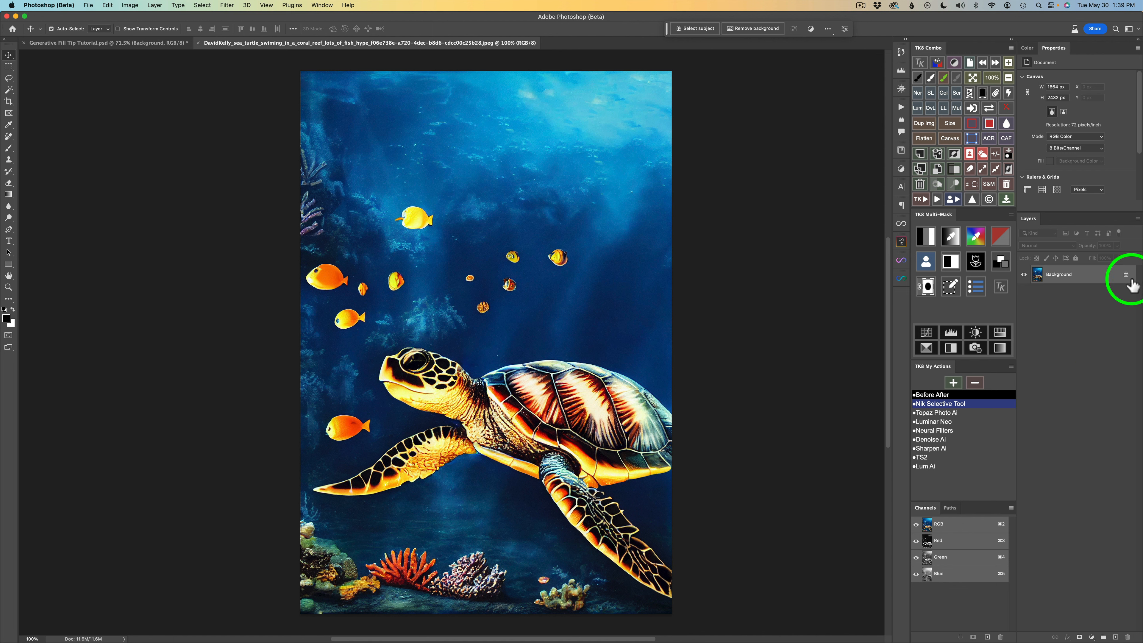
pyautogui.click(1063, 289)
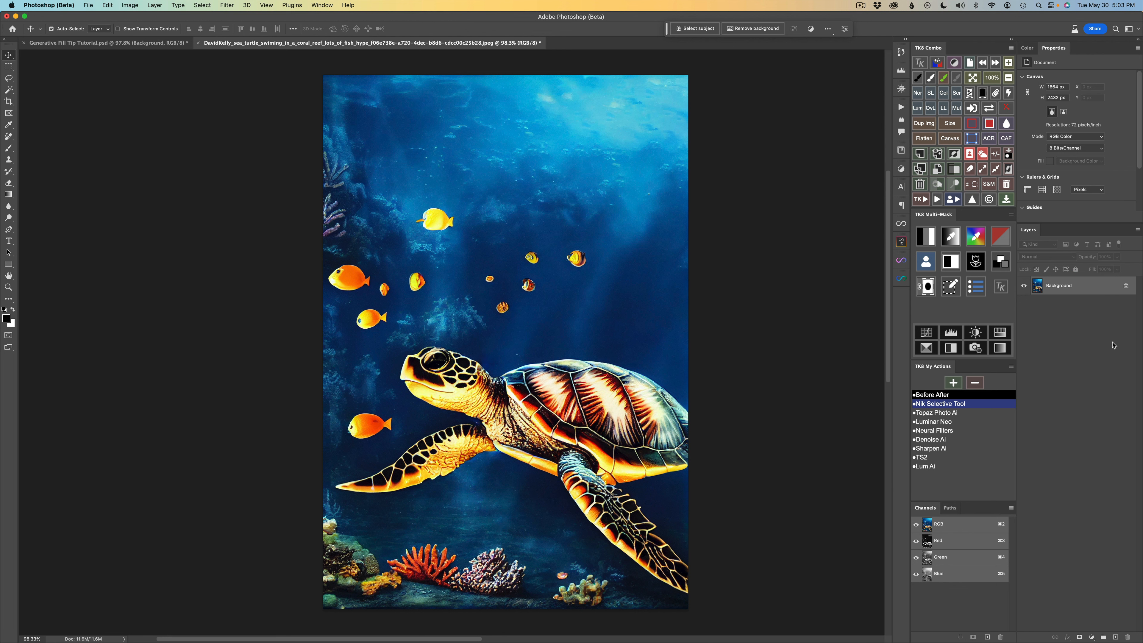
pyautogui.click(1126, 287)
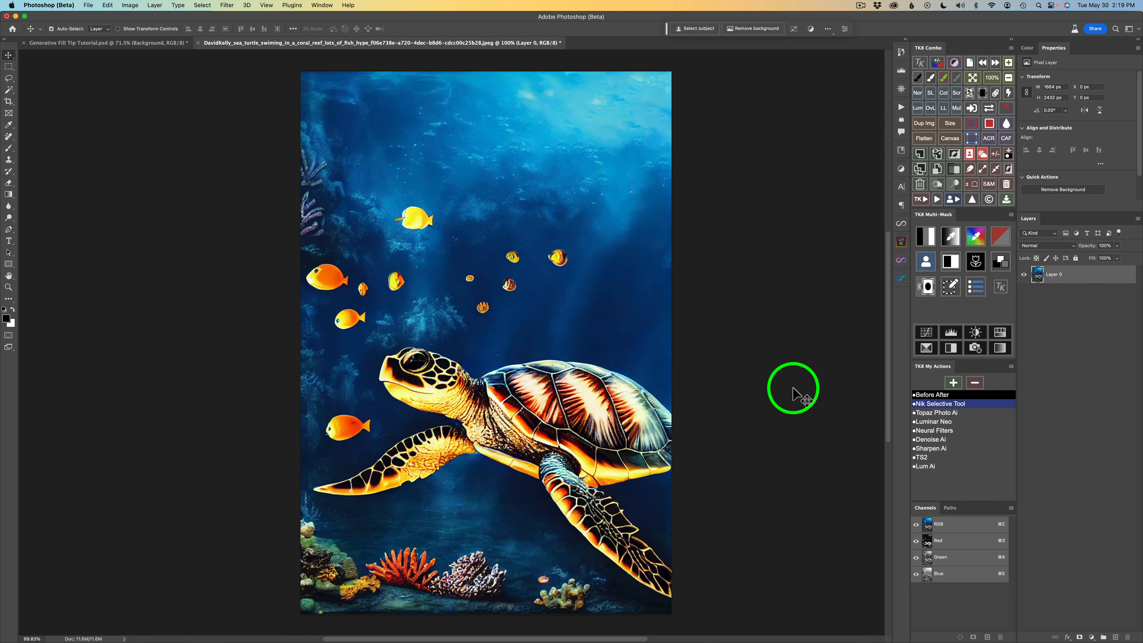
pyautogui.click(1076, 258)
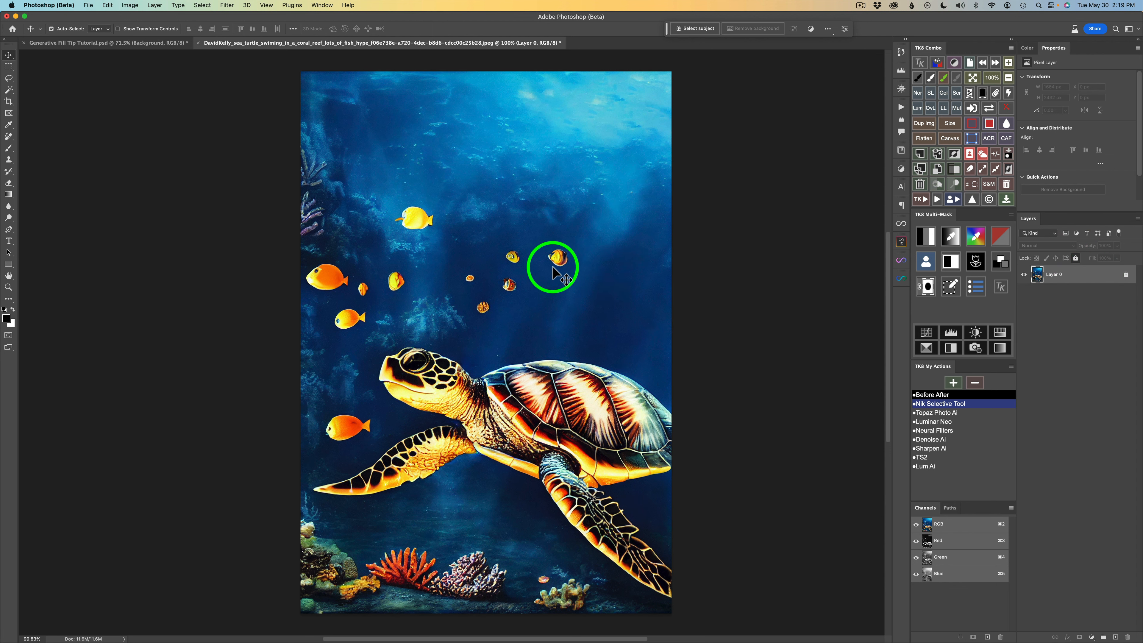
# Extend the canvas with the Crop tool beyond both sides and the lower edge to about 3875 × 2948 px, keeping the W x H x Resolution preset
pyautogui.scroll(-6, 546, 266)
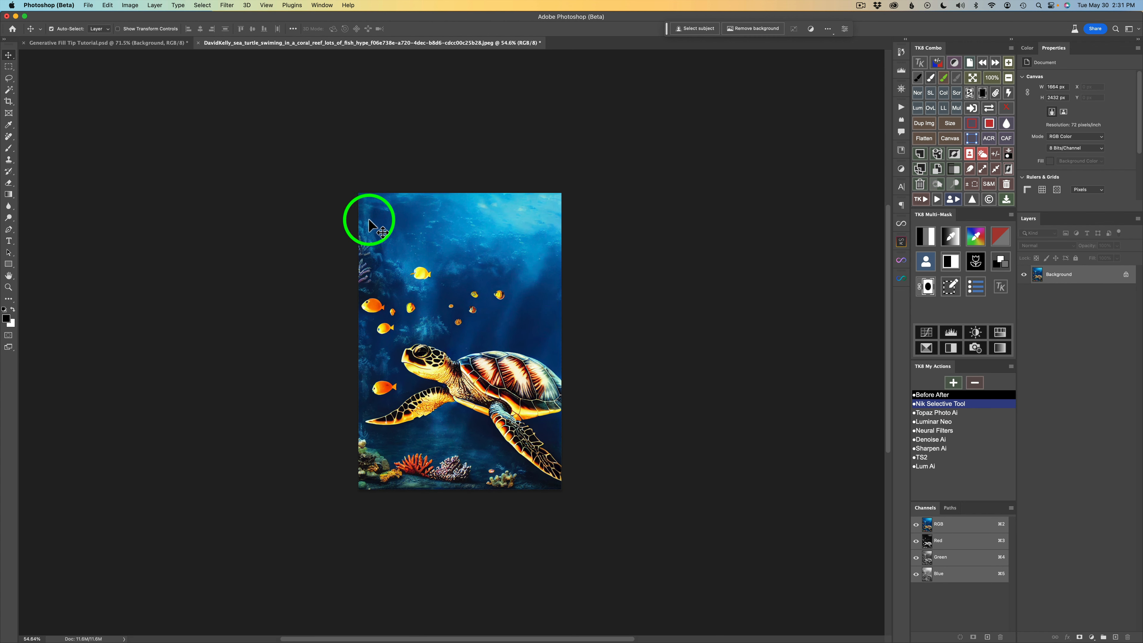
pyautogui.click(9, 102)
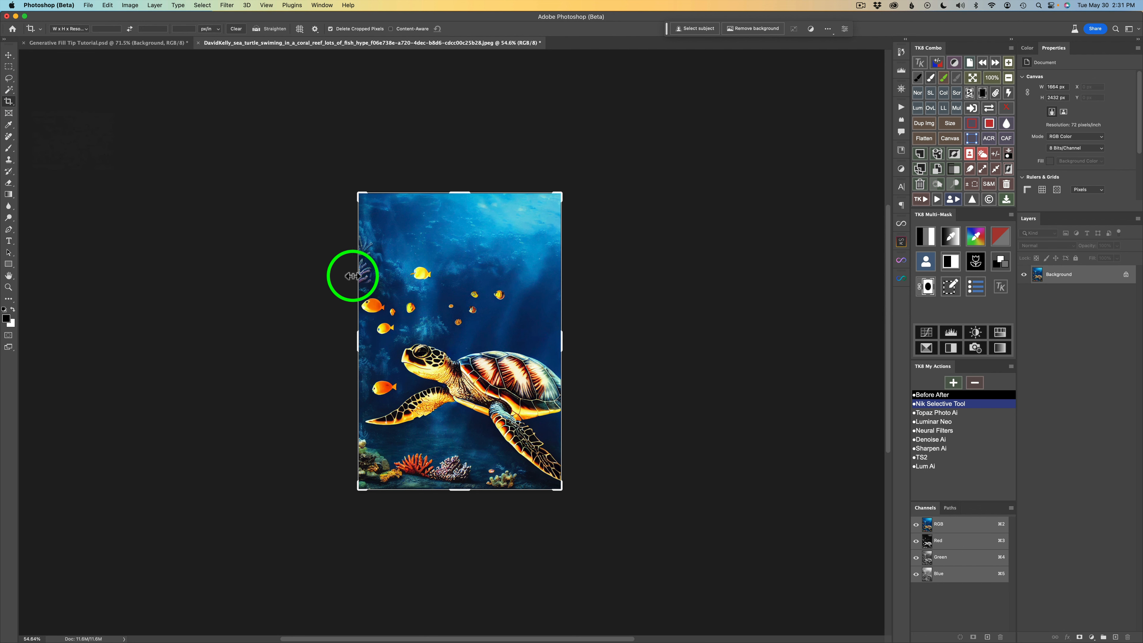
pyautogui.click(85, 29)
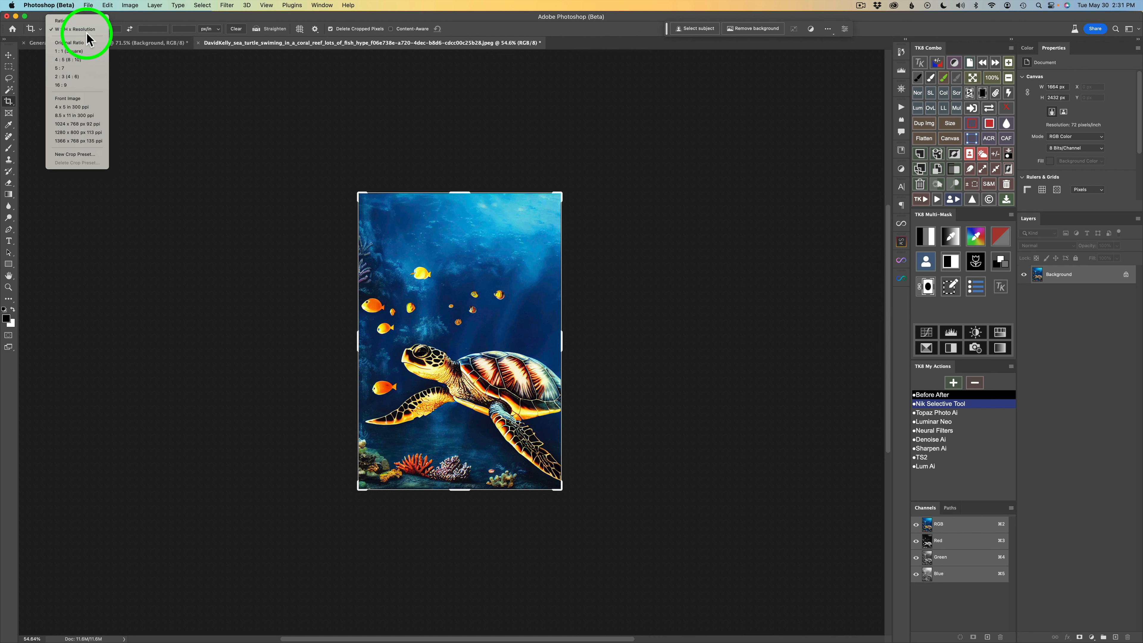
pyautogui.click(184, 96)
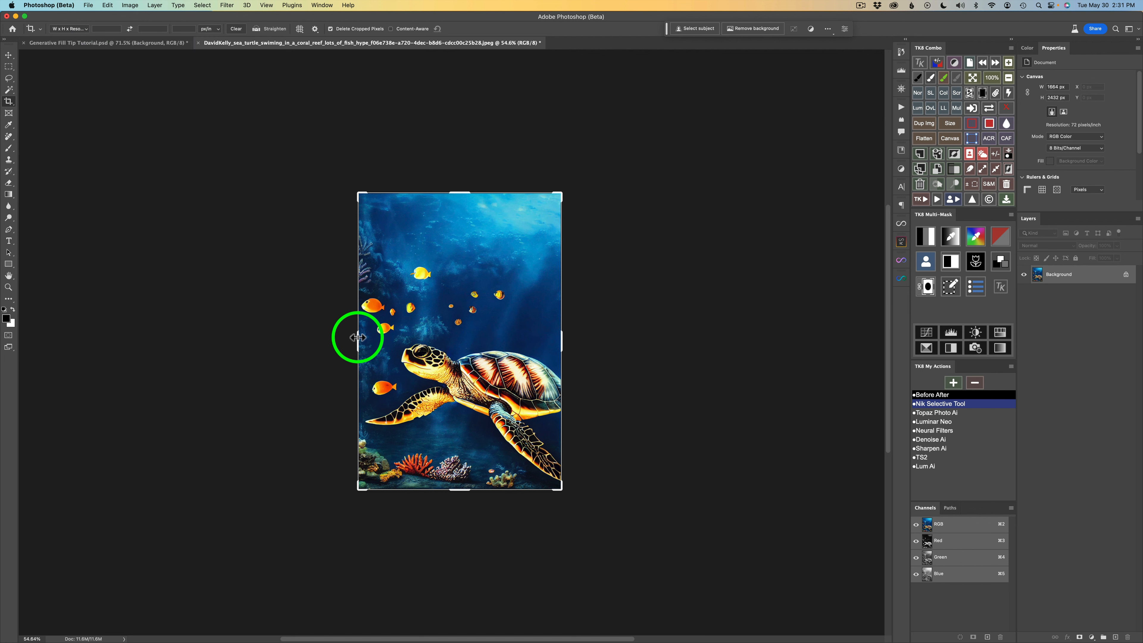
pyautogui.moveTo(358, 336); pyautogui.dragTo(264, 337)
pyautogui.moveTo(653, 337); pyautogui.dragTo(697, 344)
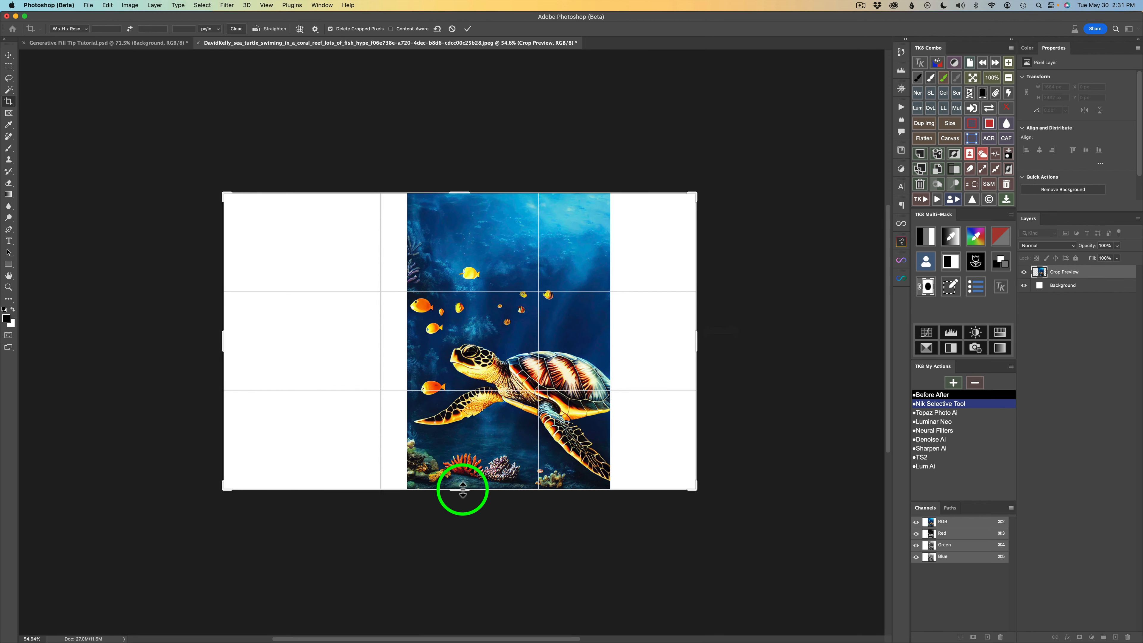
pyautogui.moveTo(463, 490); pyautogui.dragTo(466, 521)
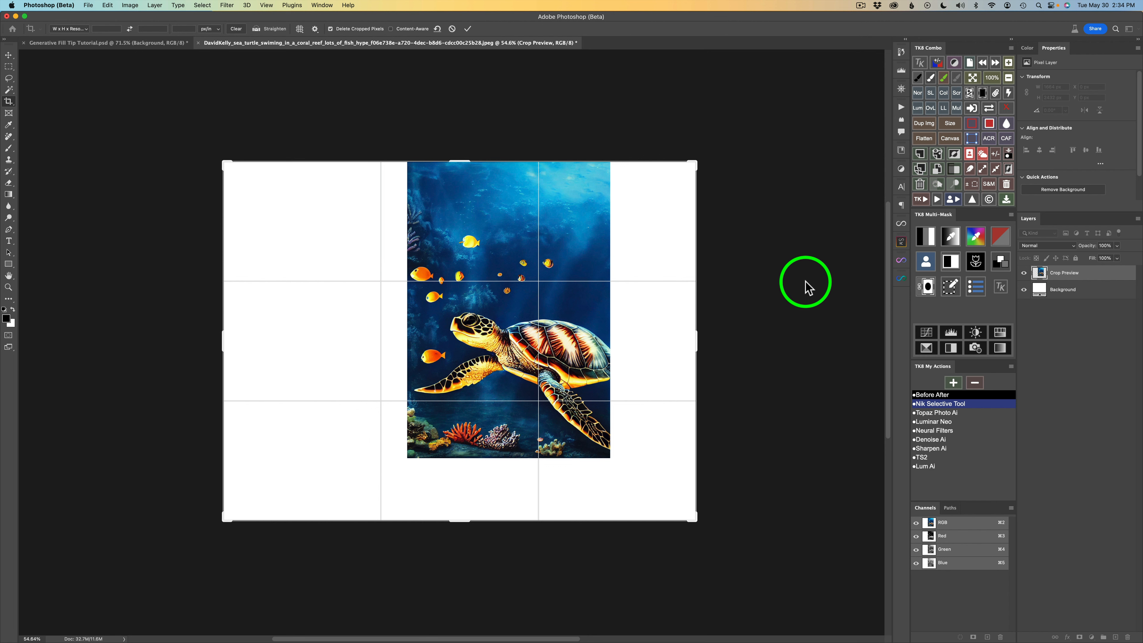
pyautogui.click(467, 30)
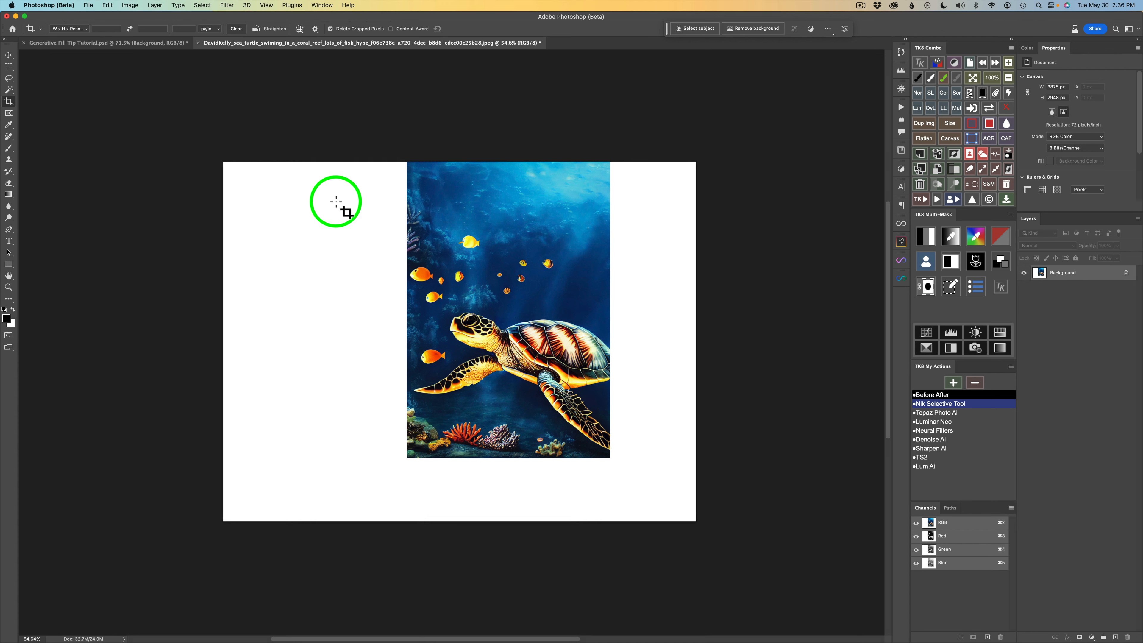
# Select the blank area beside the turtle image with a slight overlap, run Generative Fill without a prompt, and preview the second and third variations
pyautogui.click(8, 67)
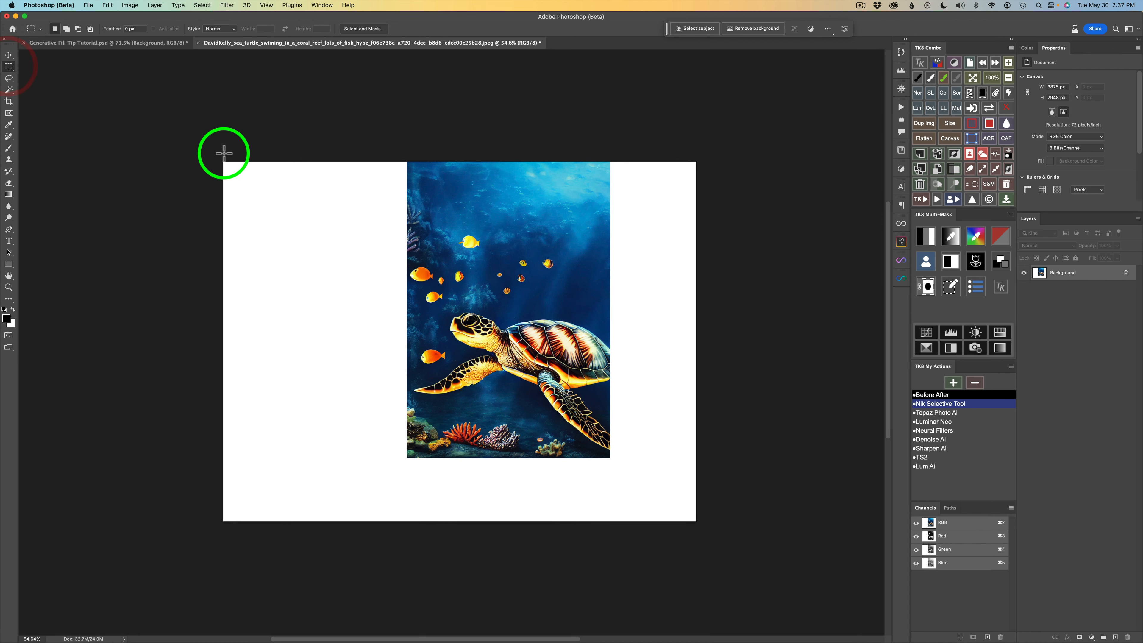
pyautogui.moveTo(214, 150); pyautogui.dragTo(408, 568)
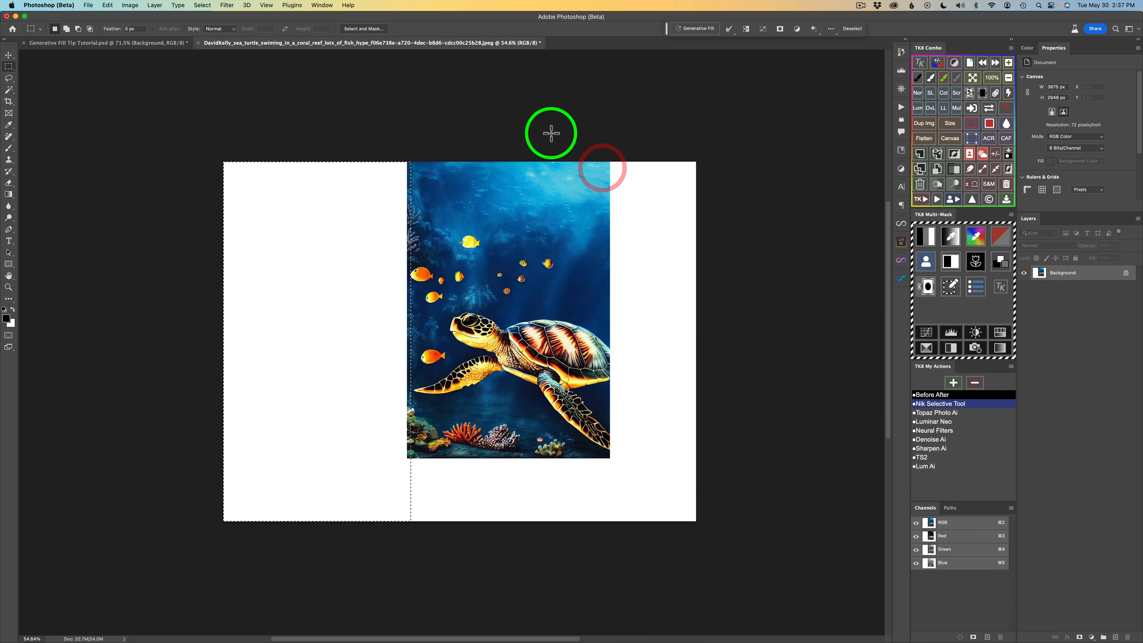
pyautogui.click(696, 28)
pyautogui.click(823, 29)
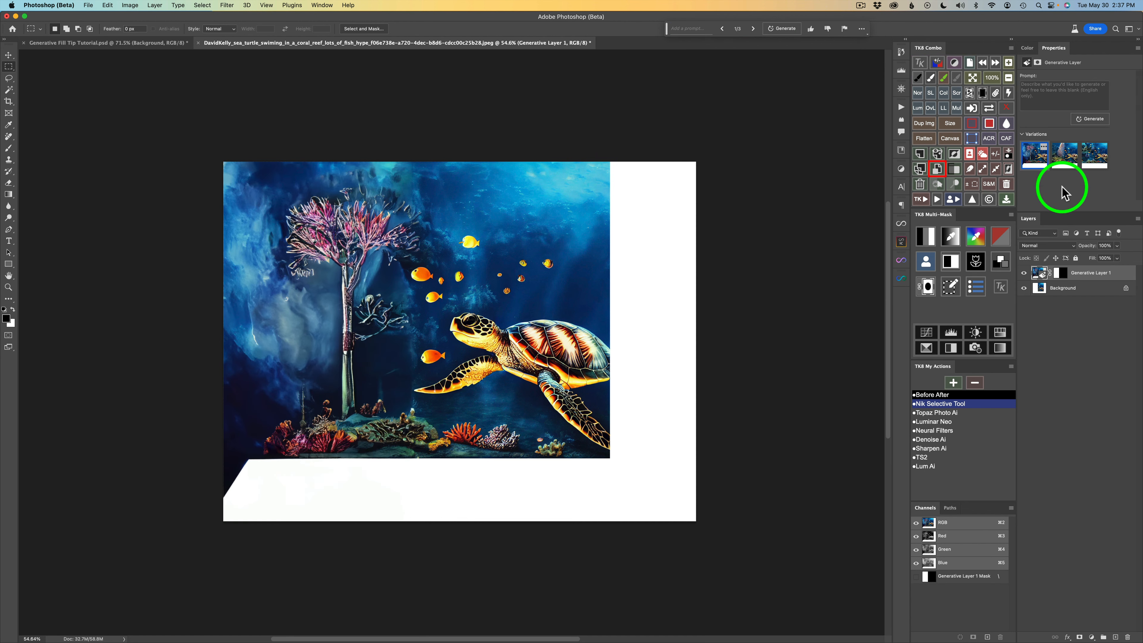
pyautogui.click(1062, 158)
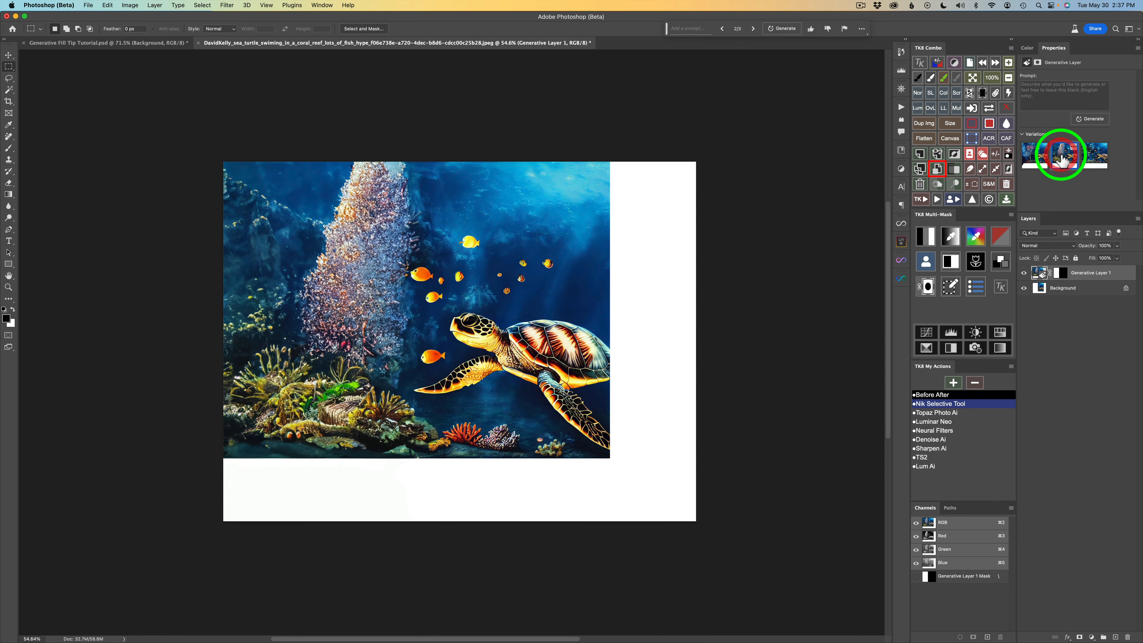
pyautogui.click(1096, 156)
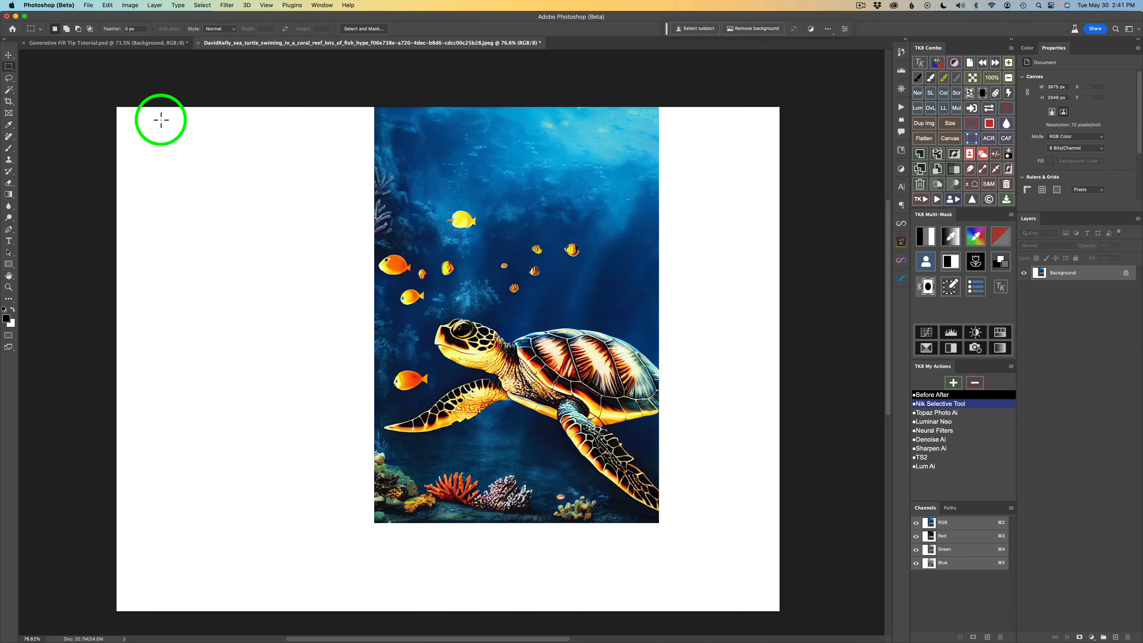
# Set the Rectangular Marquee style to Fixed Size with a width and height of 1024 px
pyautogui.click(234, 29)
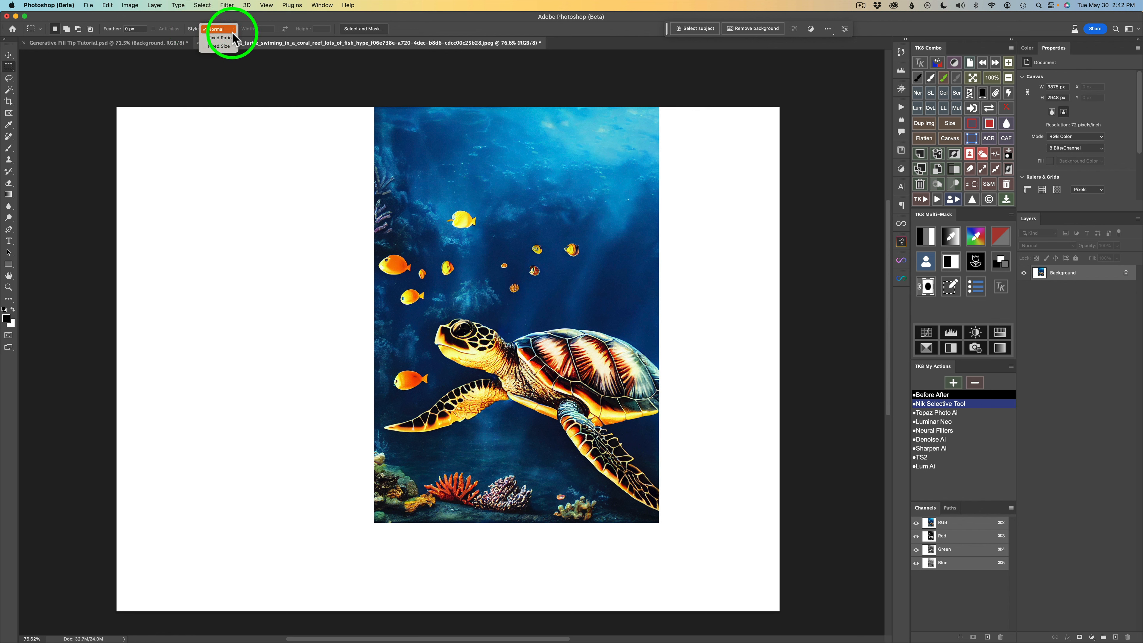
pyautogui.click(225, 46)
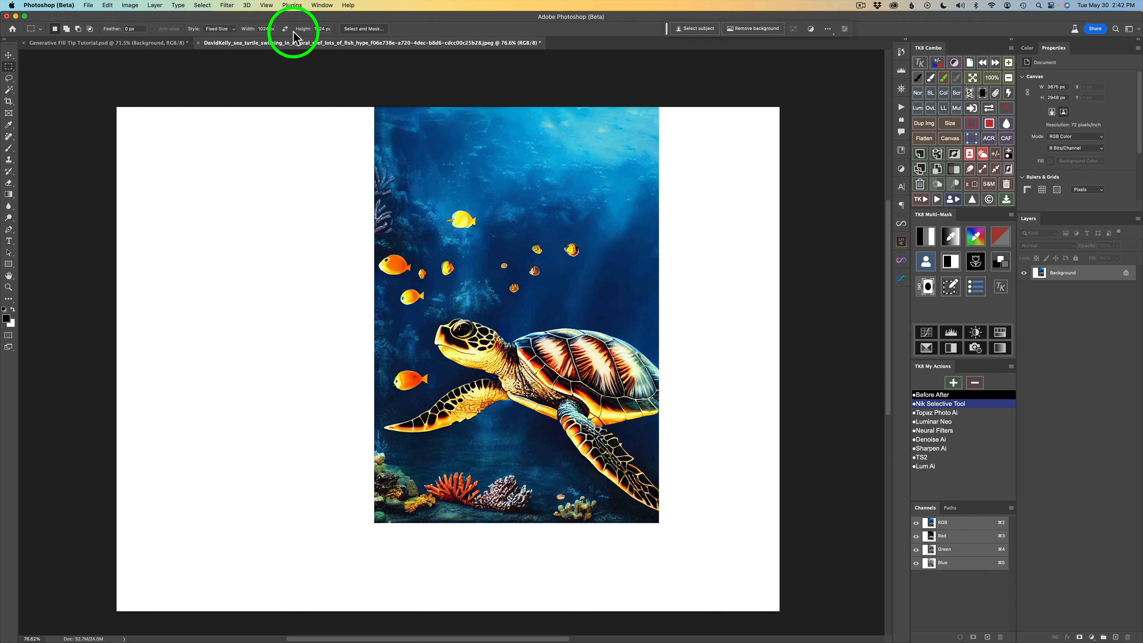
pyautogui.doubleClick(264, 28)
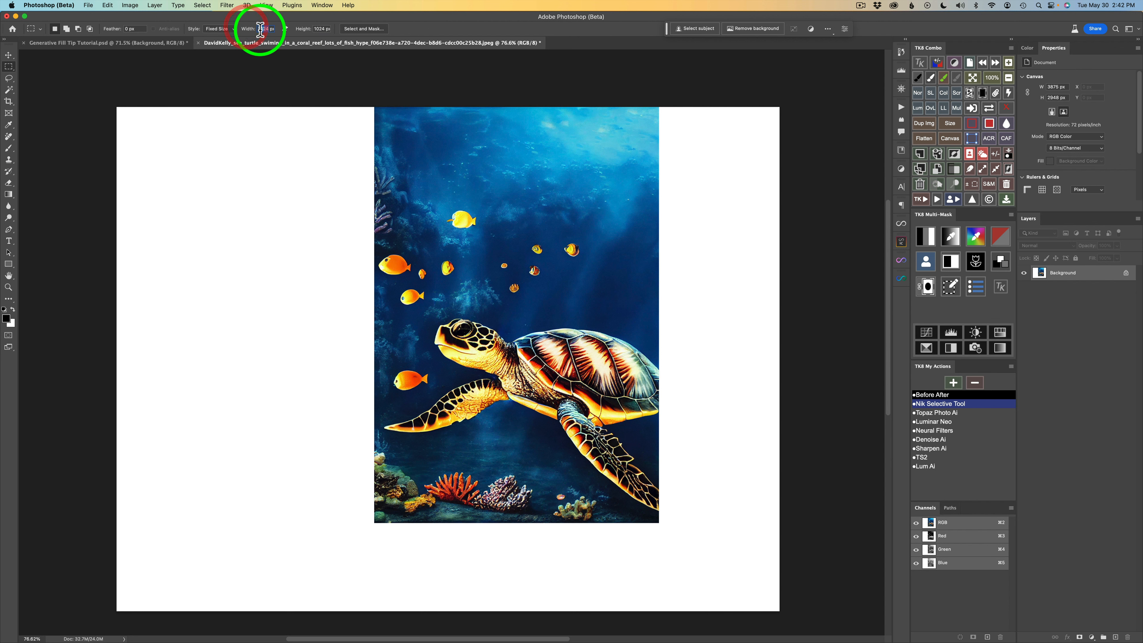
pyautogui.doubleClick(316, 29)
# Place the 1024 px square selection and move it over the upper blank area, slightly overlapping the turtle image's left edge
pyautogui.click(324, 64)
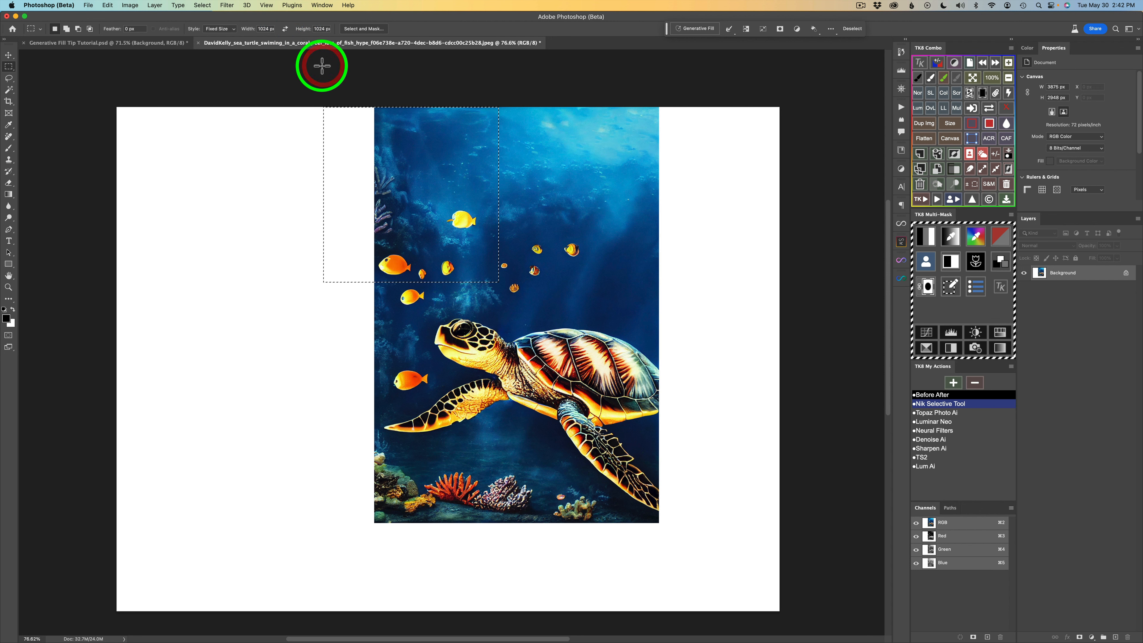
pyautogui.click(221, 157)
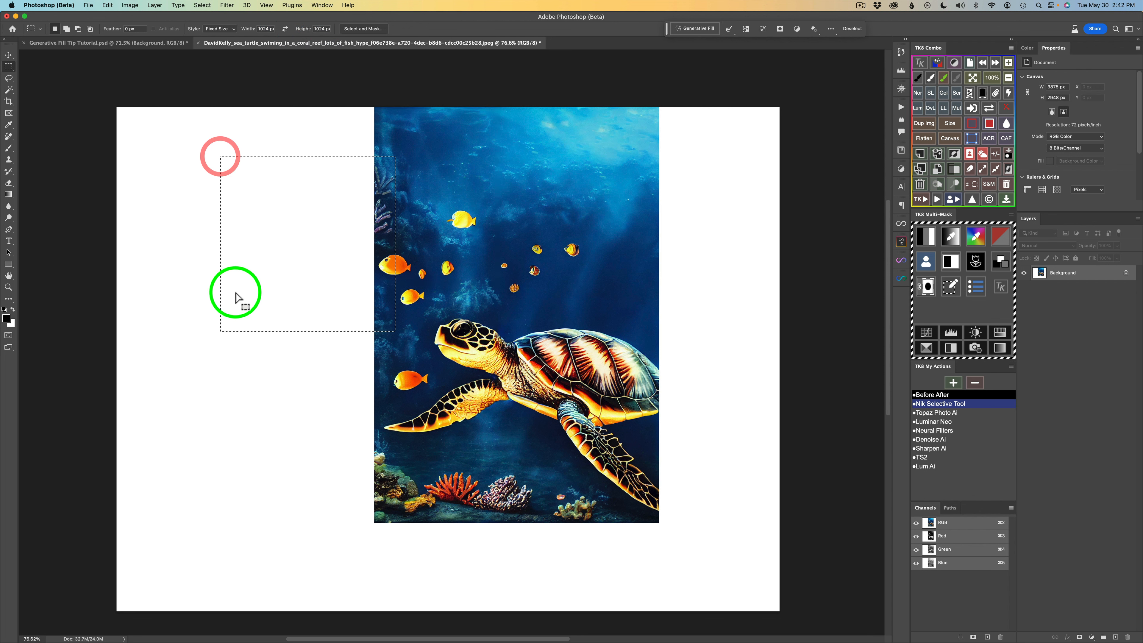
pyautogui.click(258, 388)
pyautogui.click(477, 232)
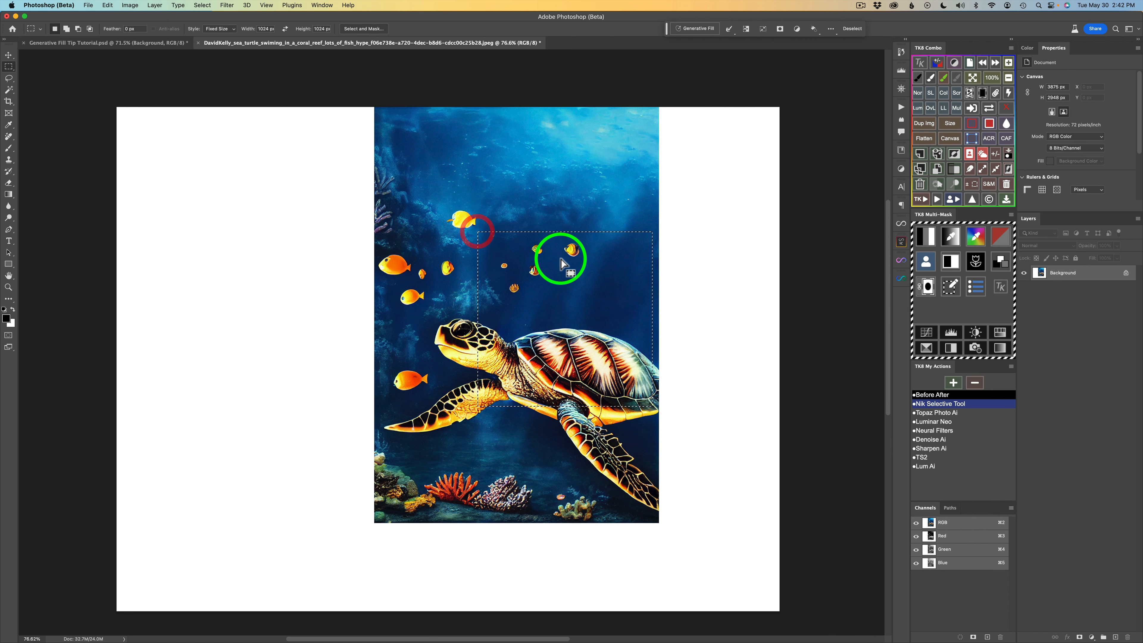
pyautogui.moveTo(573, 277); pyautogui.dragTo(388, 240)
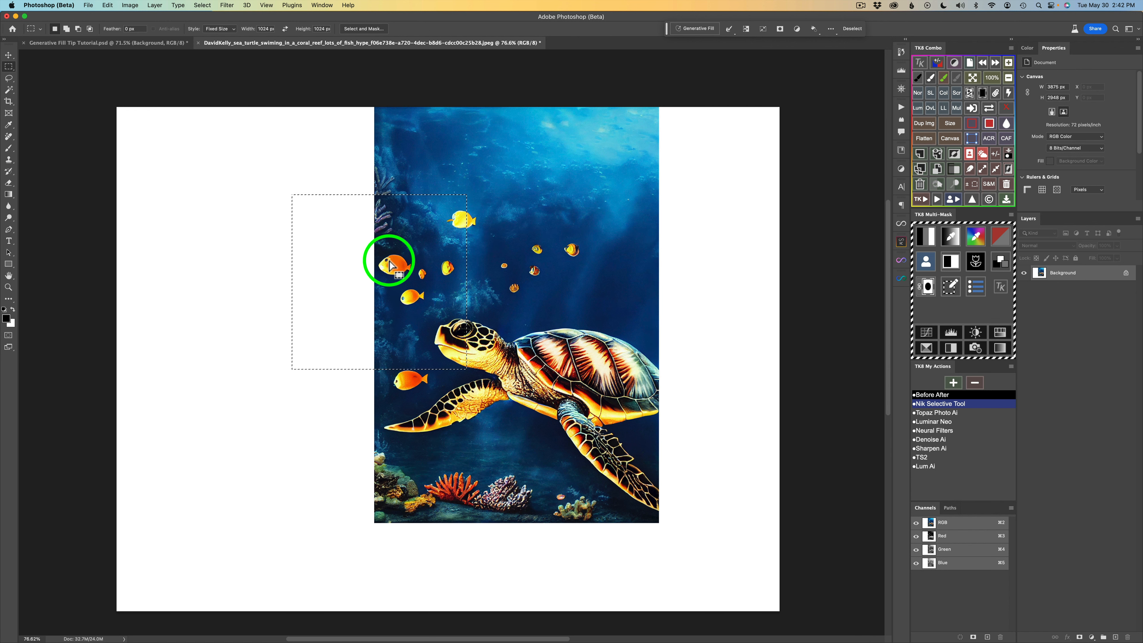
pyautogui.moveTo(391, 265); pyautogui.dragTo(299, 176)
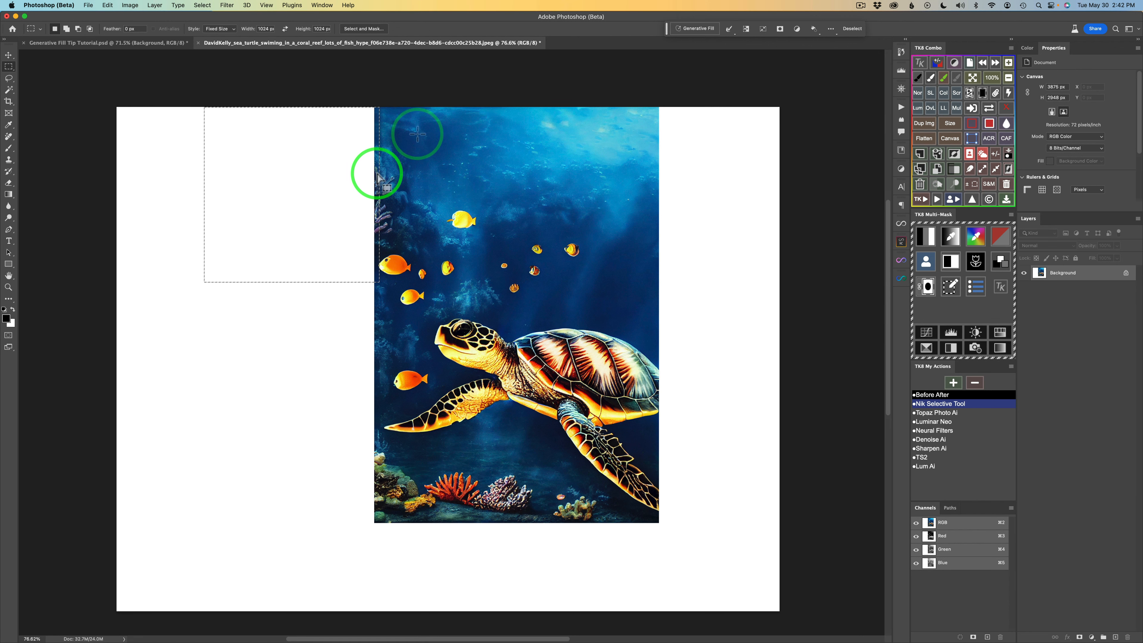
# Run Generative Fill without a prompt on the 1024 px square selection and compare the generated variations
pyautogui.click(696, 29)
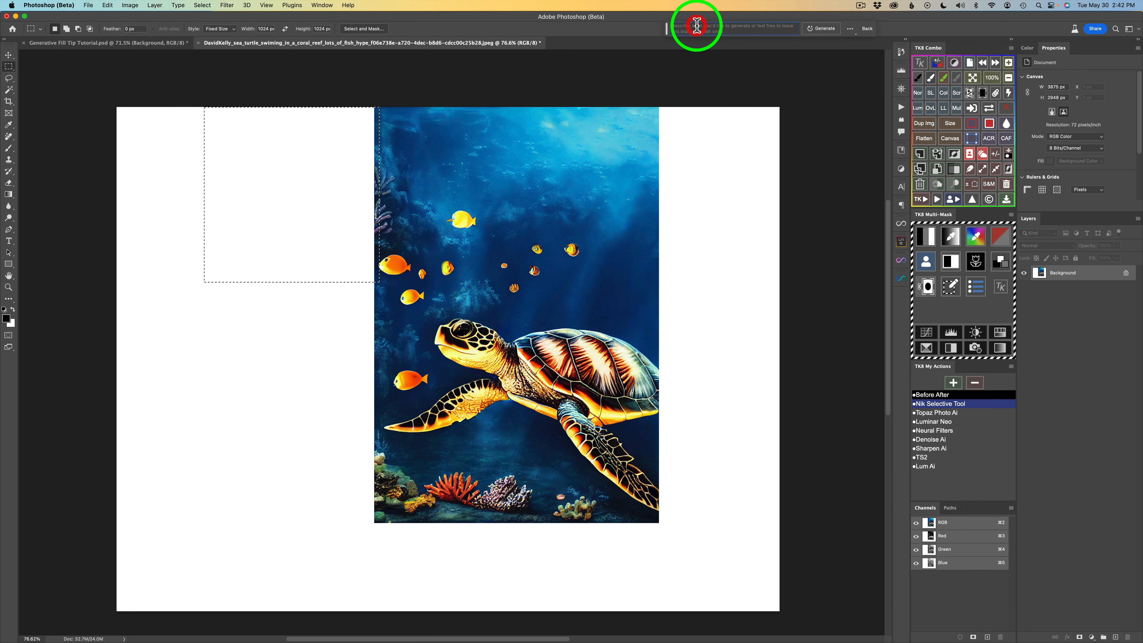
pyautogui.click(822, 29)
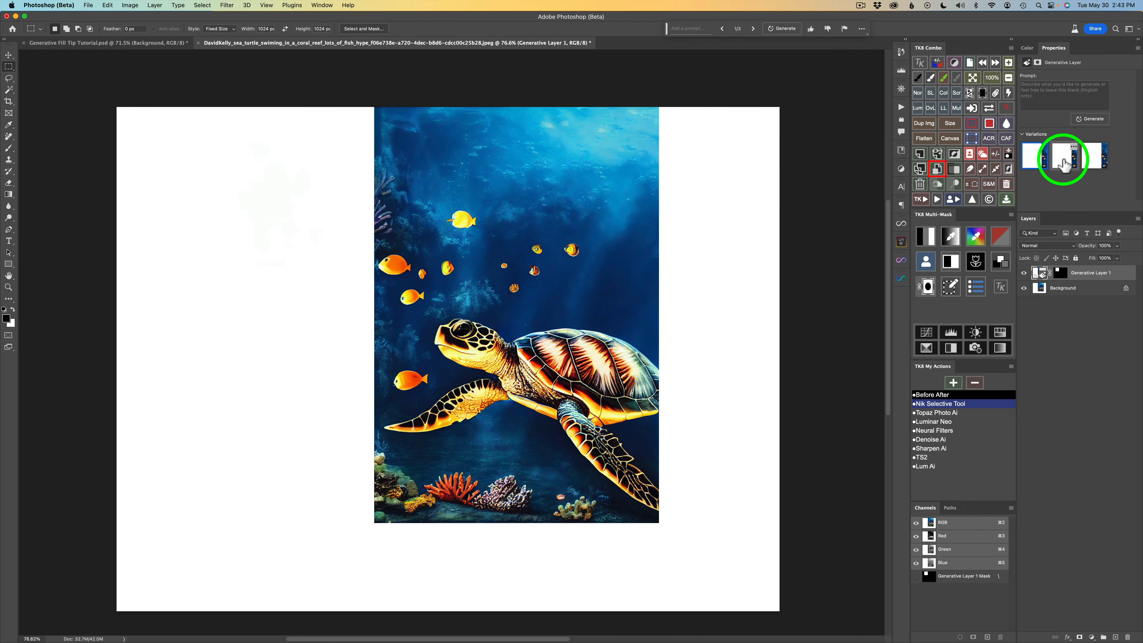
pyautogui.click(1096, 157)
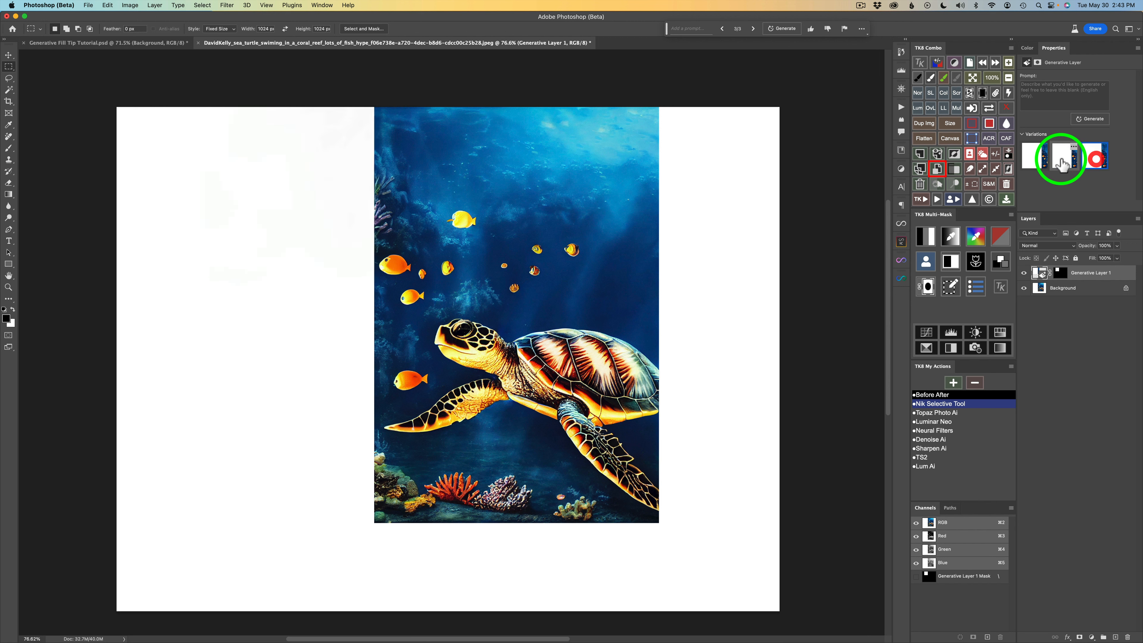
pyautogui.click(1035, 163)
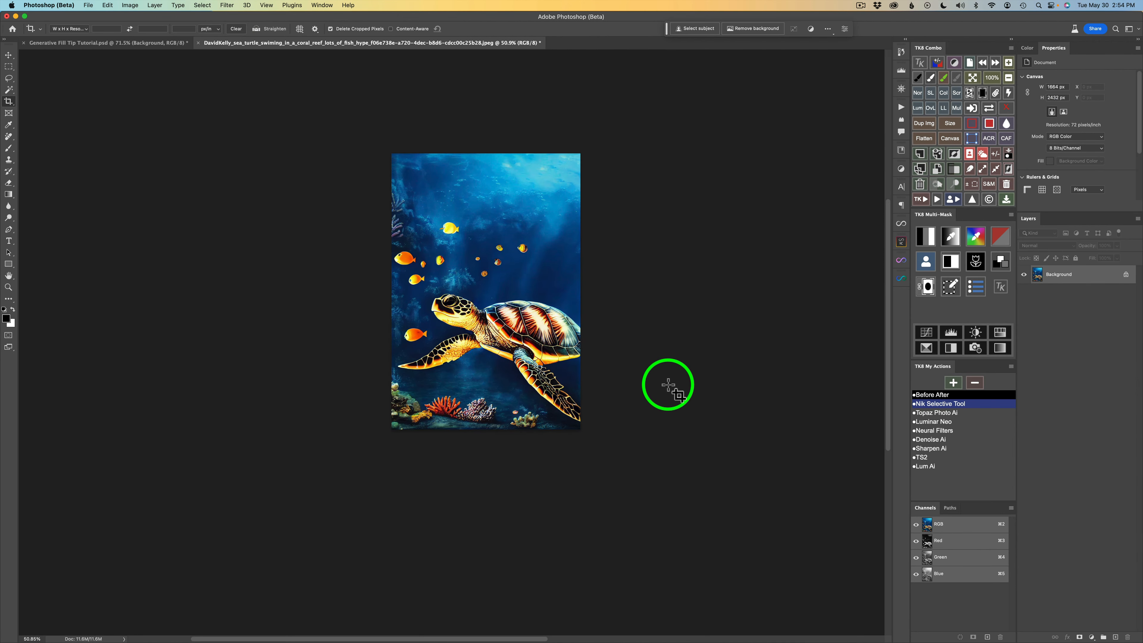
# Unlock the Background layer and extend the canvas with Crop, adding about 1424 px left of the turtle image and smaller blank areas right and below
pyautogui.click(1126, 276)
pyautogui.press('v')
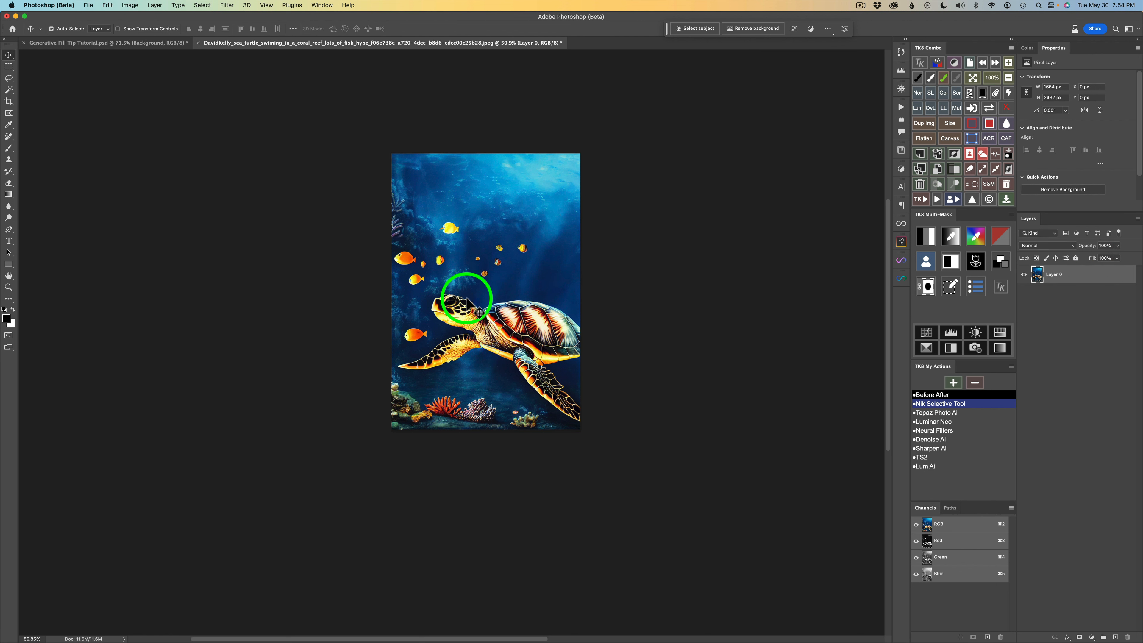
pyautogui.press('c')
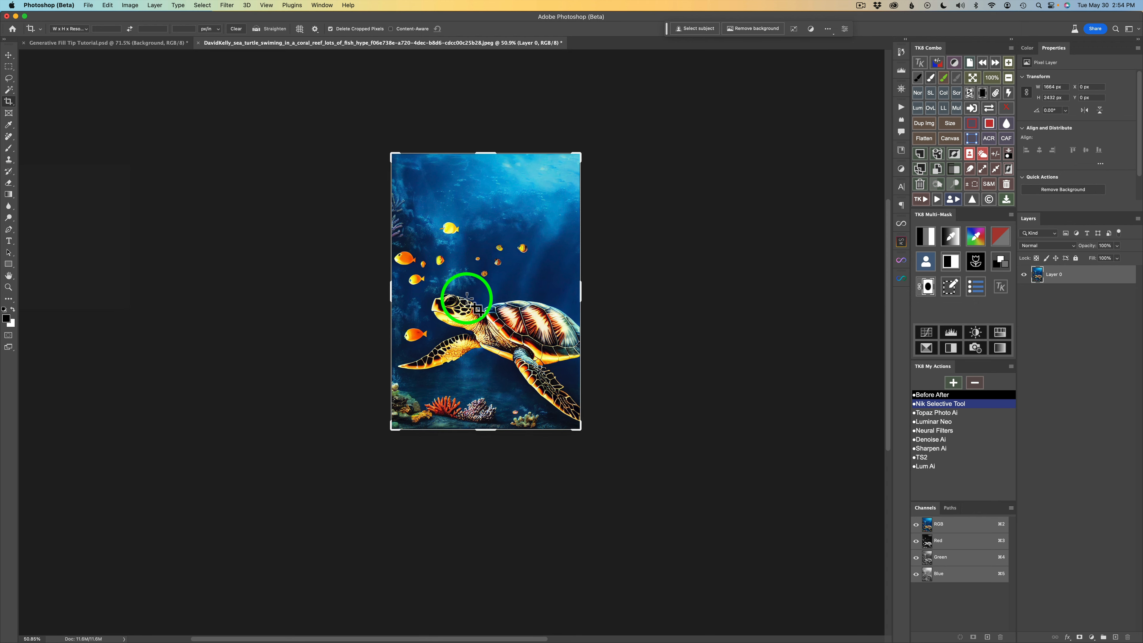
pyautogui.moveTo(389, 293); pyautogui.dragTo(309, 292)
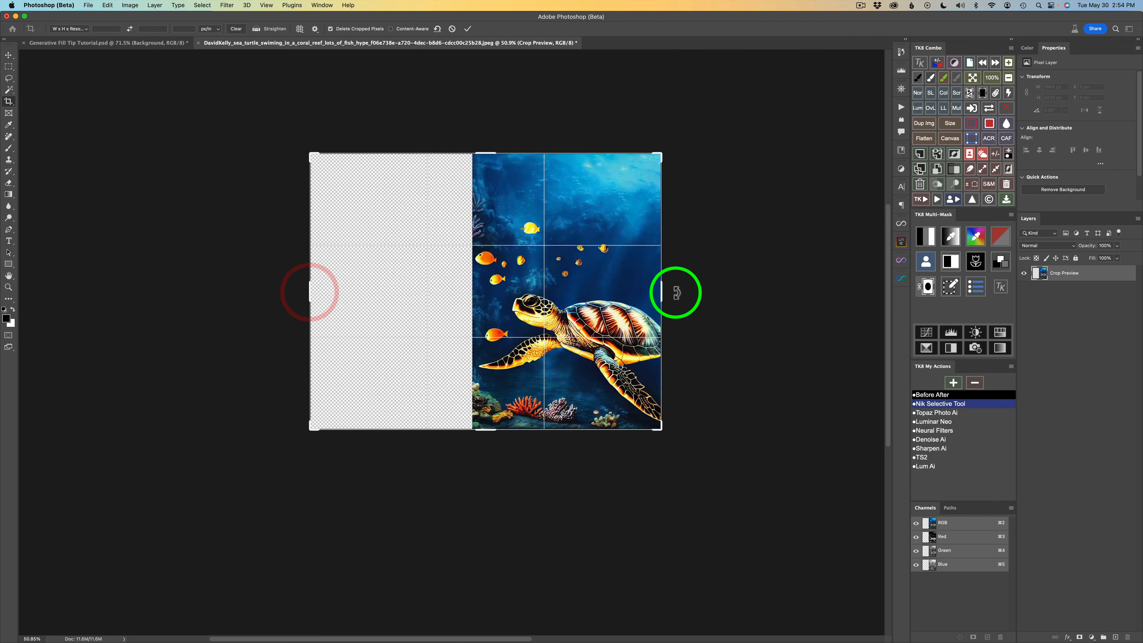
pyautogui.moveTo(661, 292); pyautogui.dragTo(701, 293)
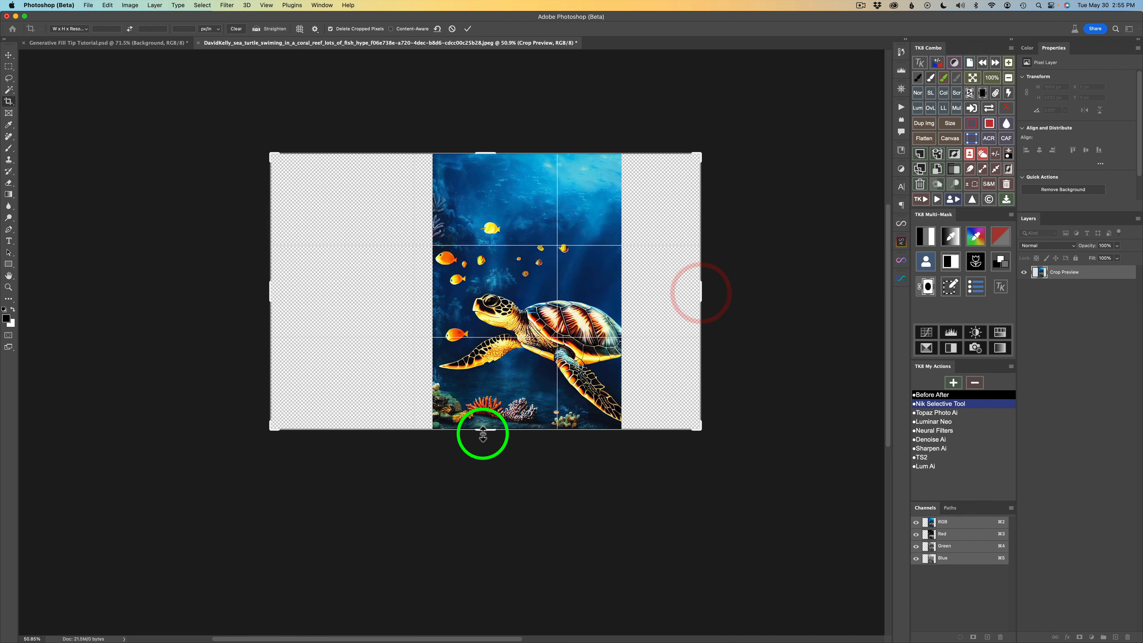
pyautogui.moveTo(484, 431); pyautogui.dragTo(486, 457)
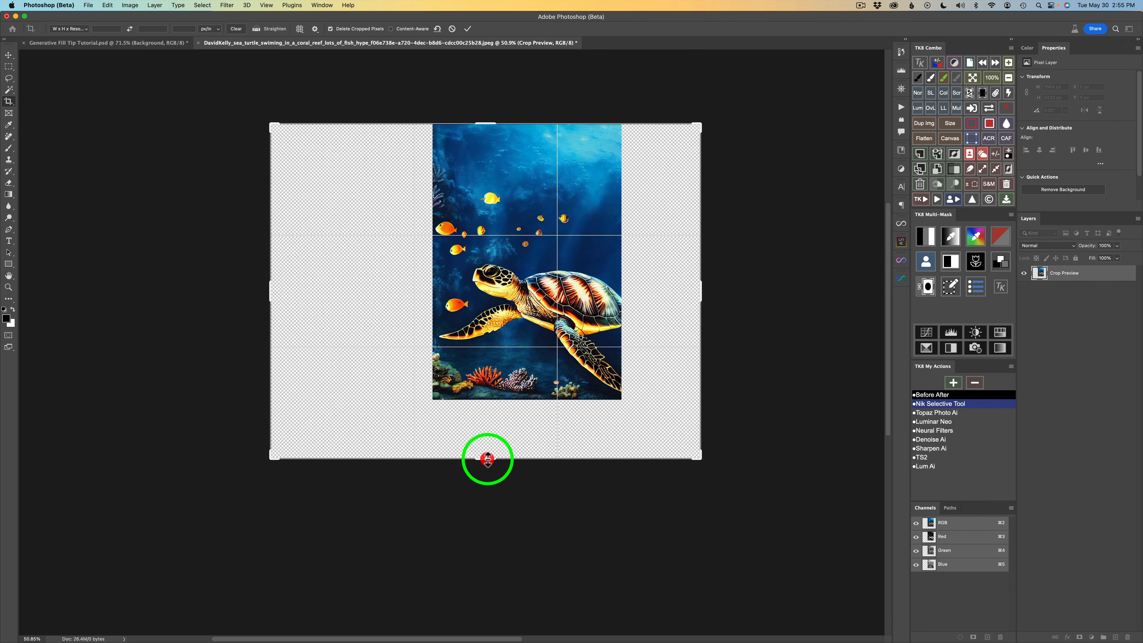
pyautogui.moveTo(700, 288); pyautogui.dragTo(706, 288)
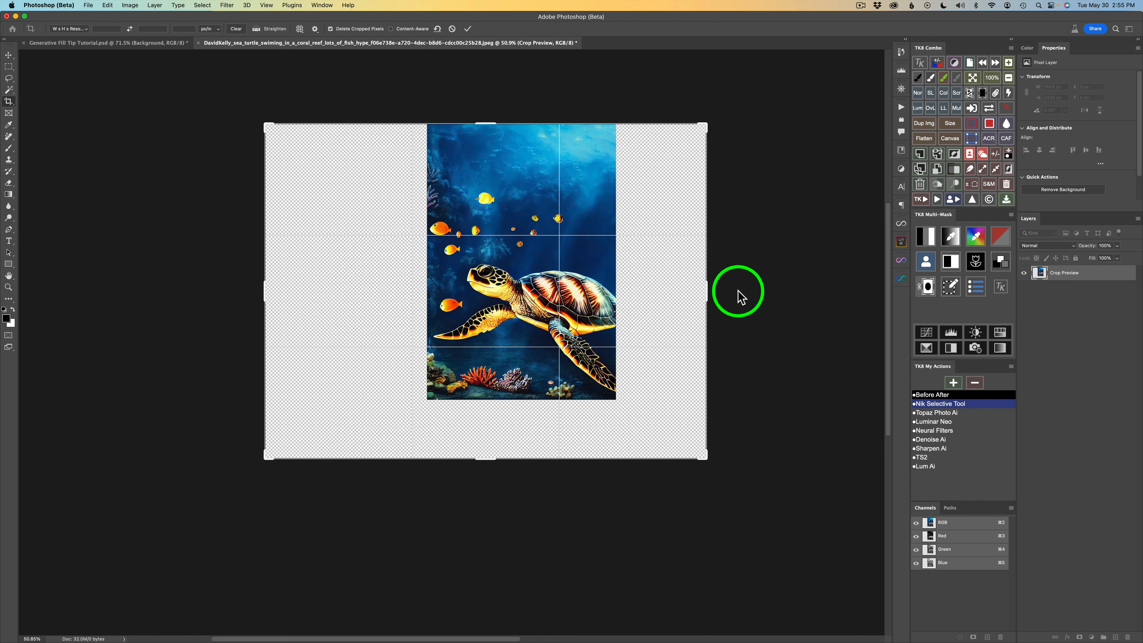
pyautogui.click(468, 30)
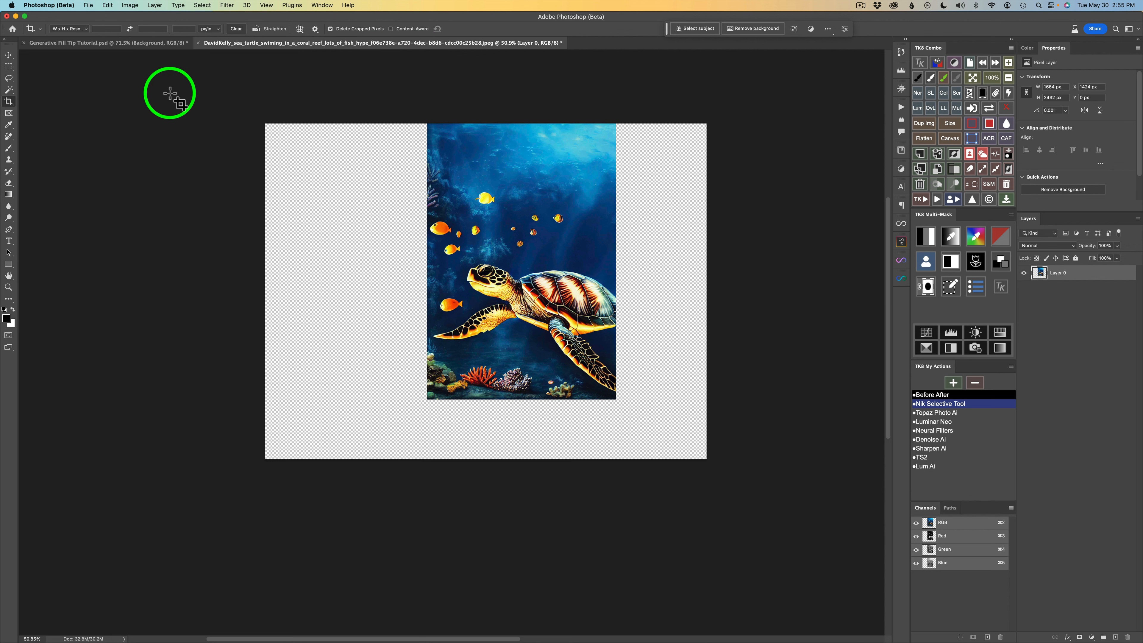
# Place the 1024 px square selection against the canvas's upper edge, slightly overlapping the turtle image's left edge, and run Generative Fill without a prompt
pyautogui.click(14, 67)
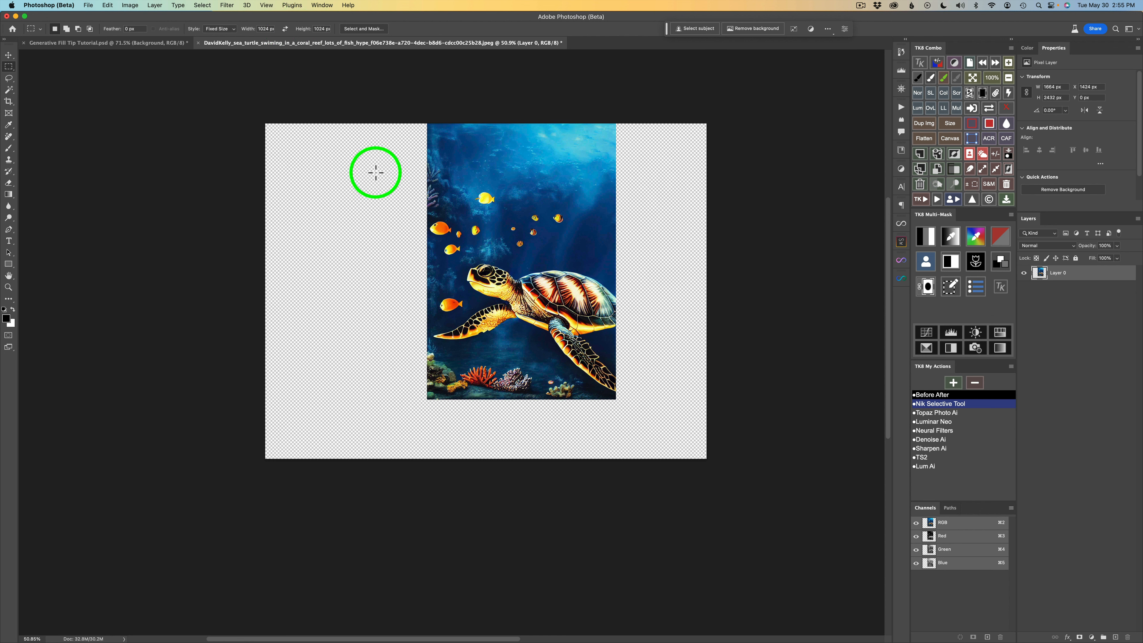
pyautogui.click(345, 161)
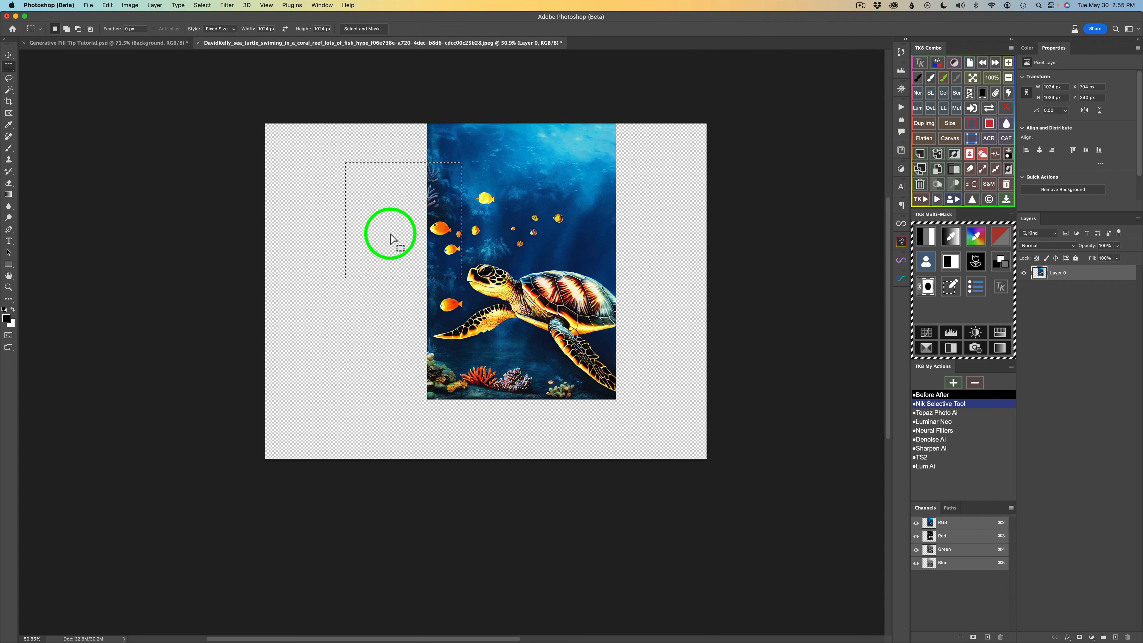
pyautogui.moveTo(389, 227); pyautogui.dragTo(366, 202)
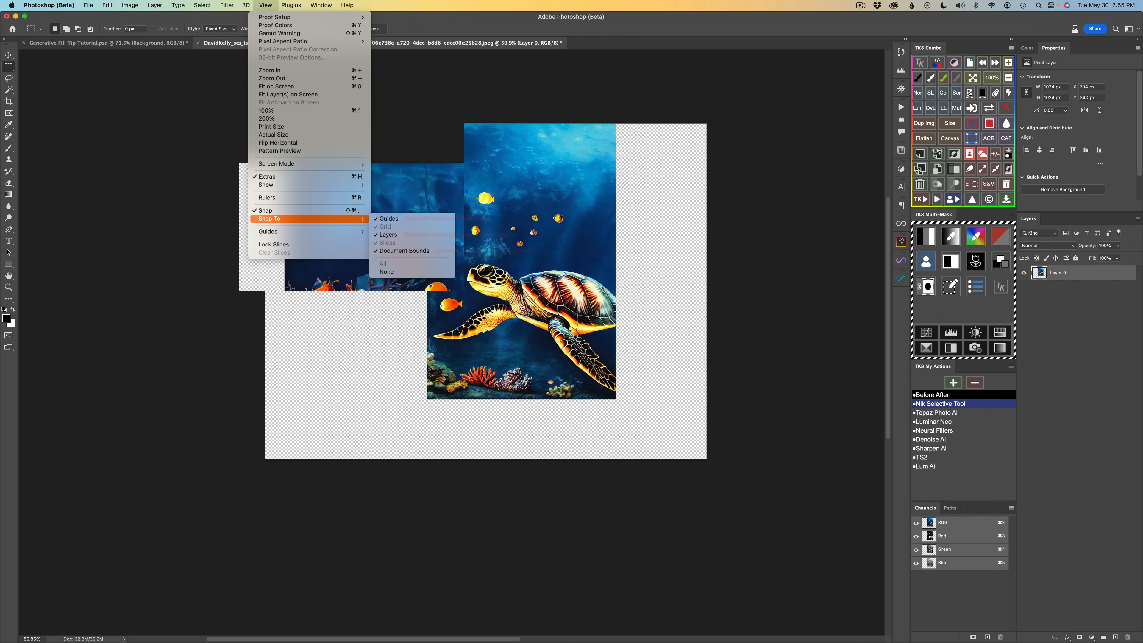
pyautogui.moveTo(363, 199); pyautogui.dragTo(360, 197)
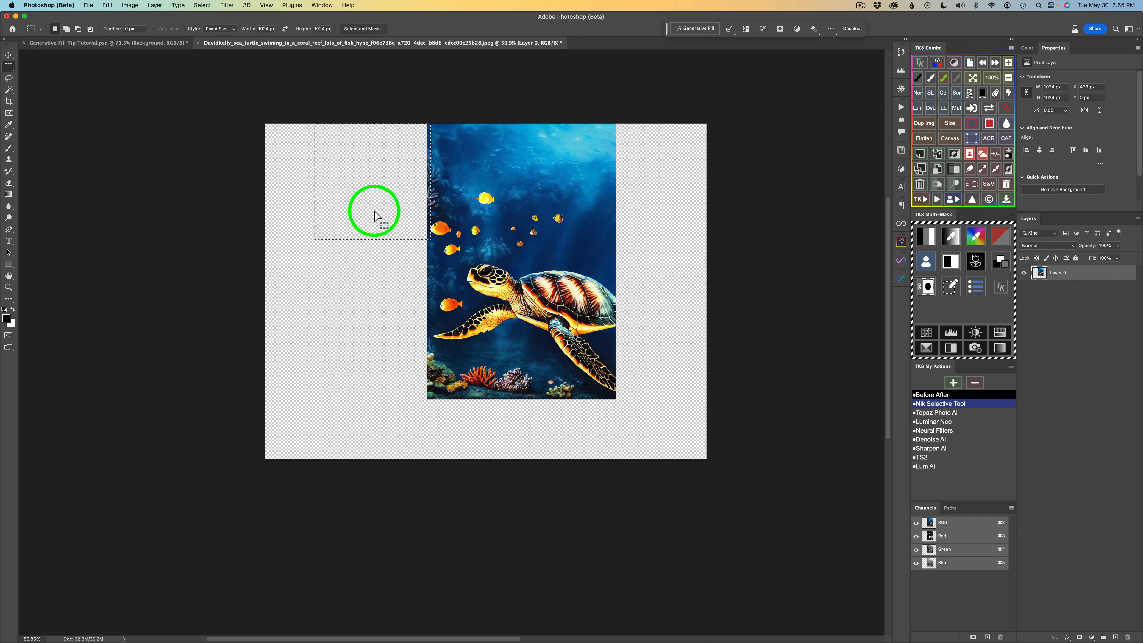
pyautogui.click(695, 29)
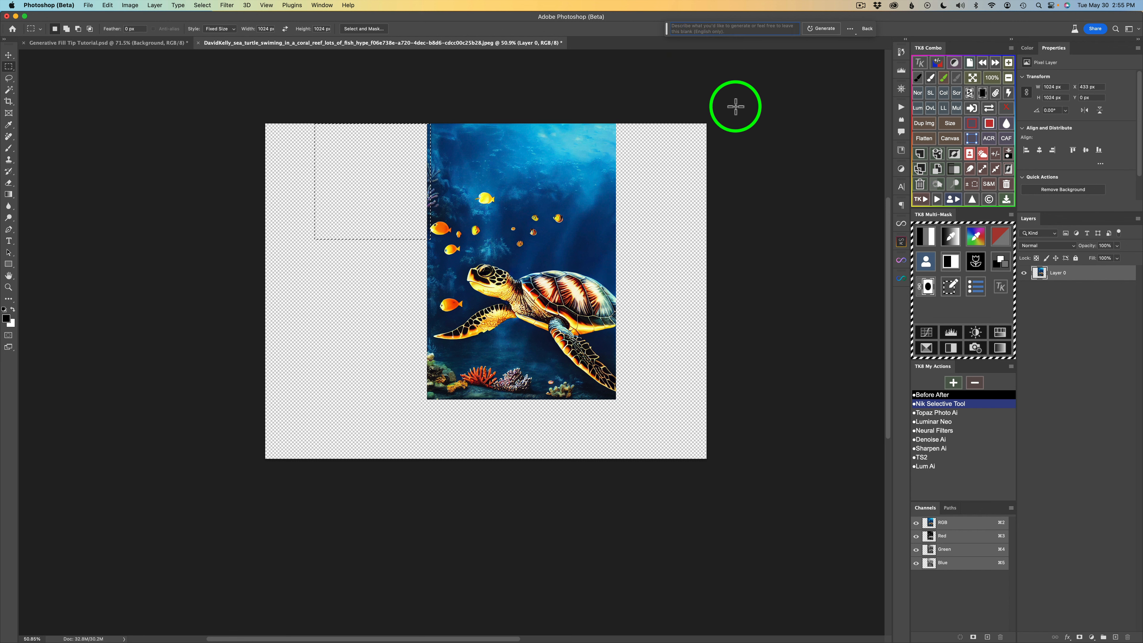
pyautogui.click(829, 32)
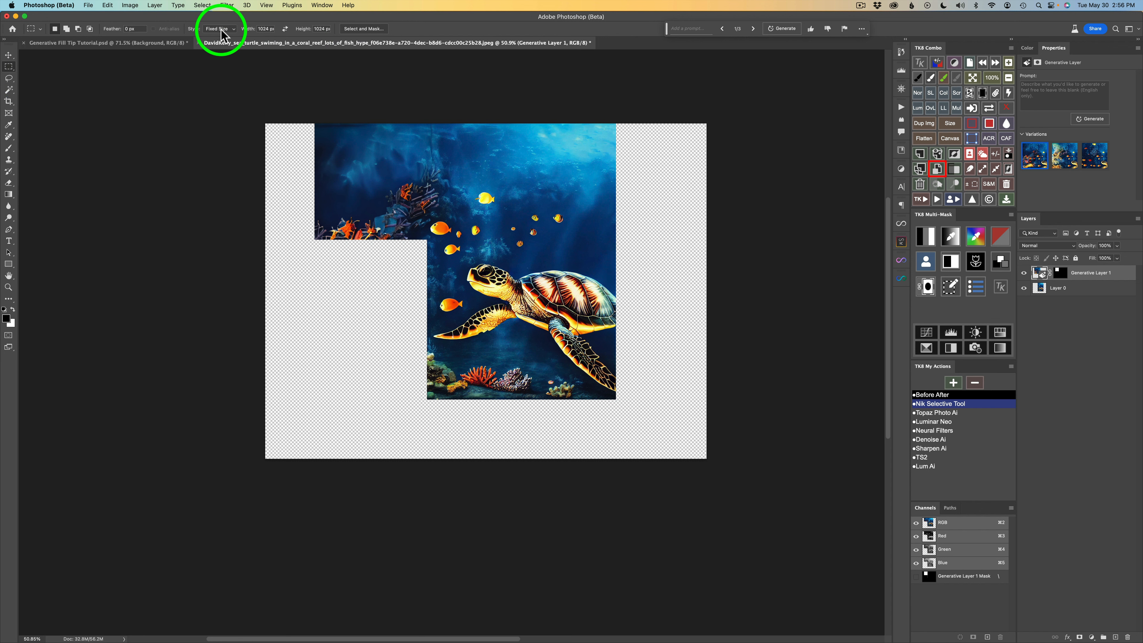
# Check the marquee style options and examine the seam and detail between the generated area and the original turtle image
pyautogui.click(234, 31)
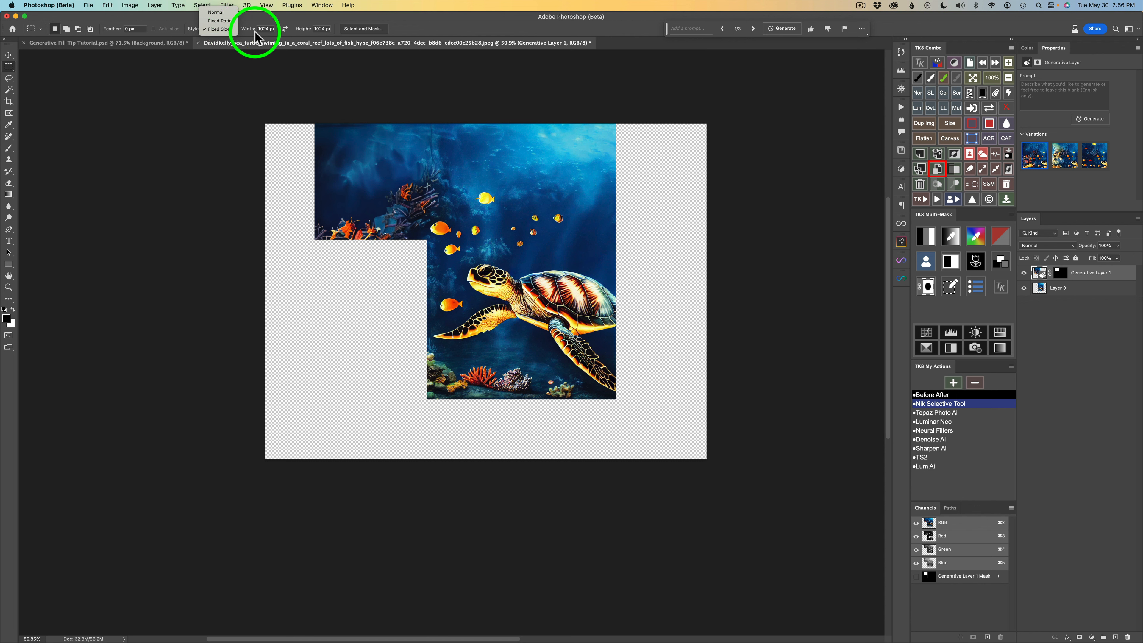
pyautogui.click(336, 81)
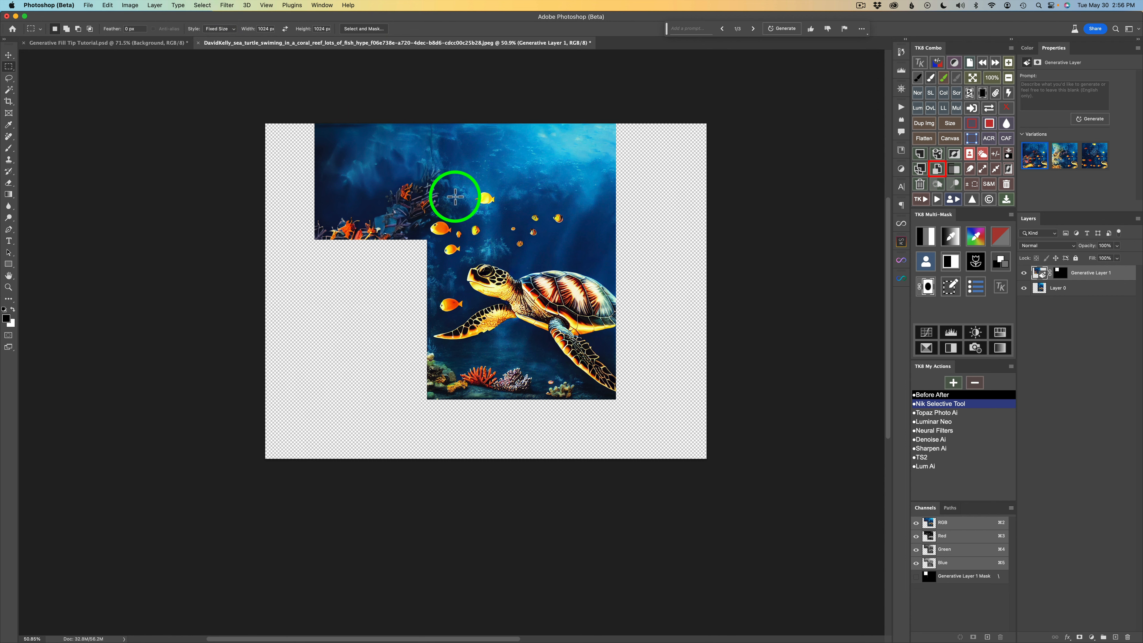
pyautogui.scroll(5, 456, 196)
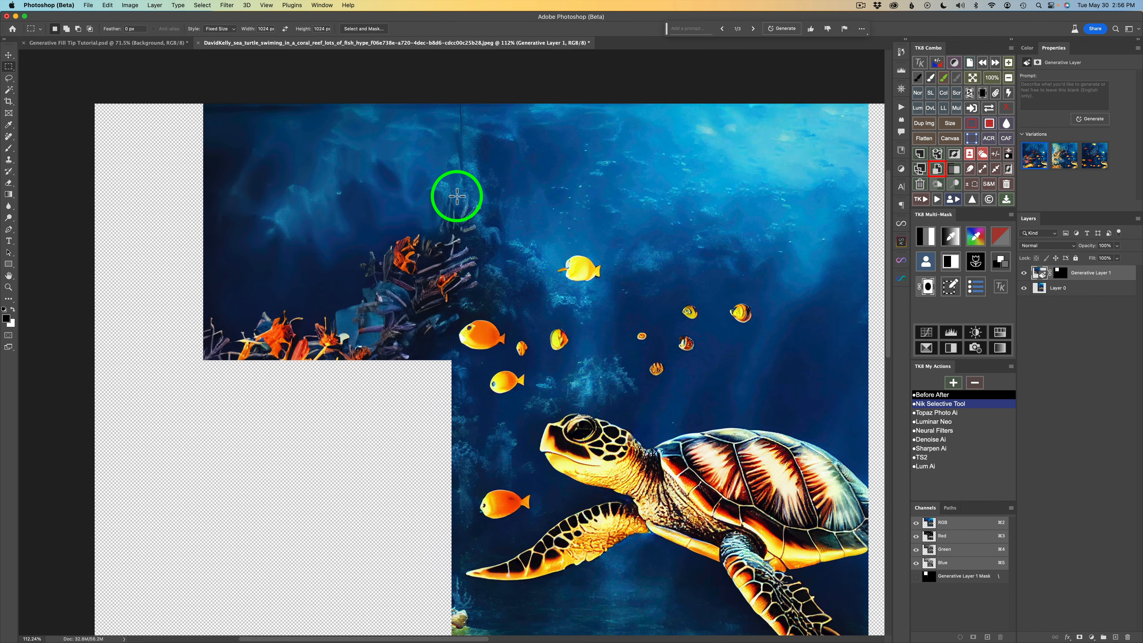
pyautogui.scroll(2, 457, 195)
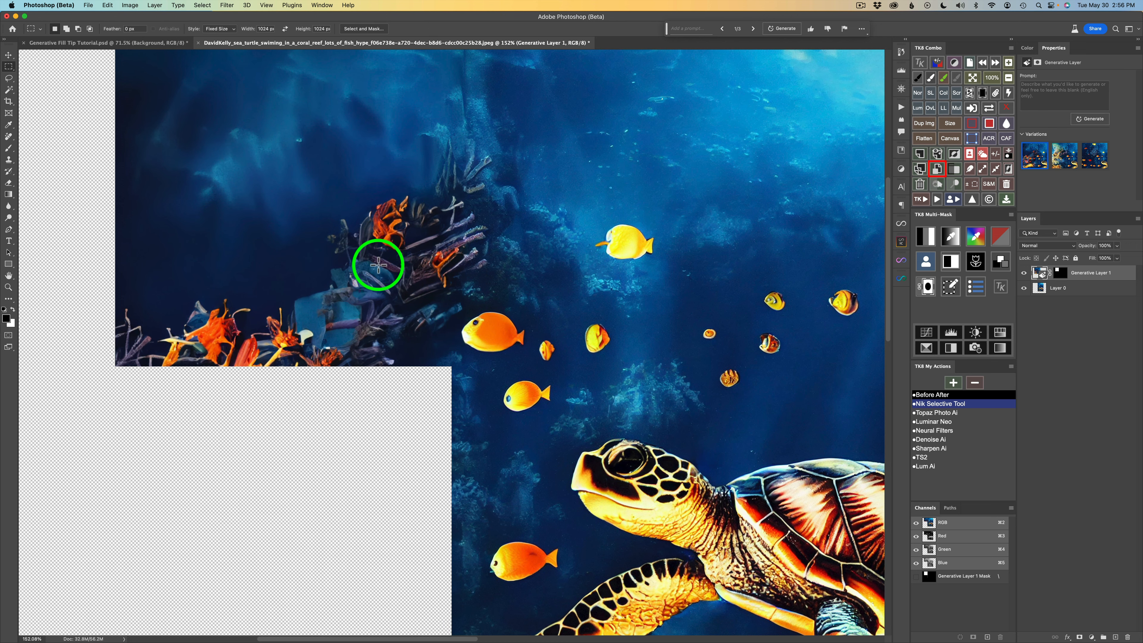
pyautogui.scroll(-4, 378, 265)
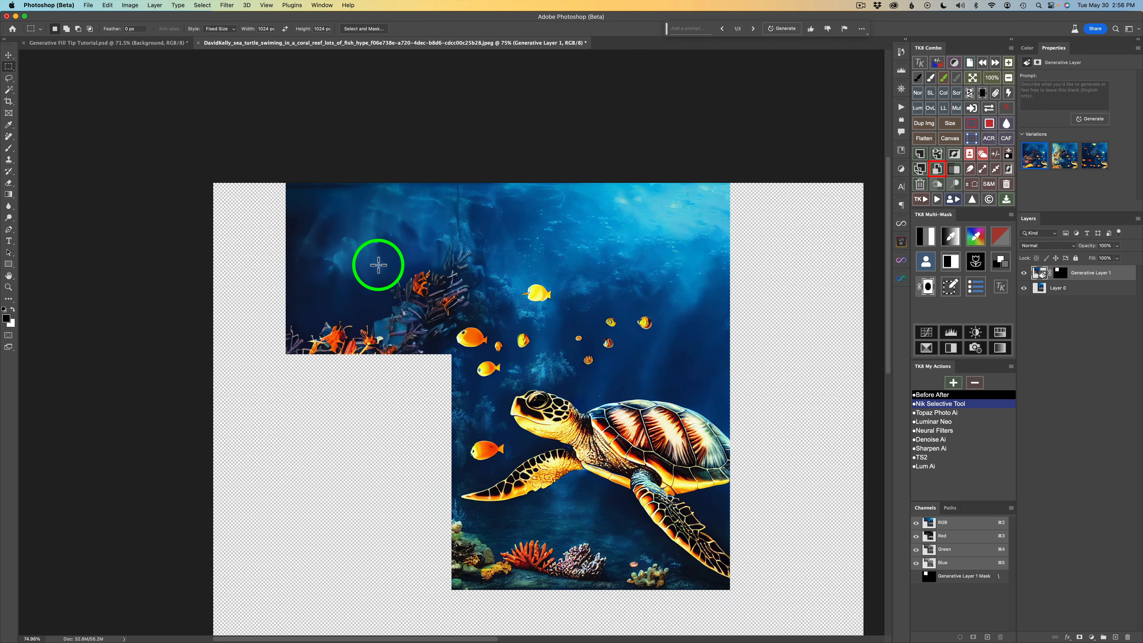
pyautogui.scroll(-1, 378, 266)
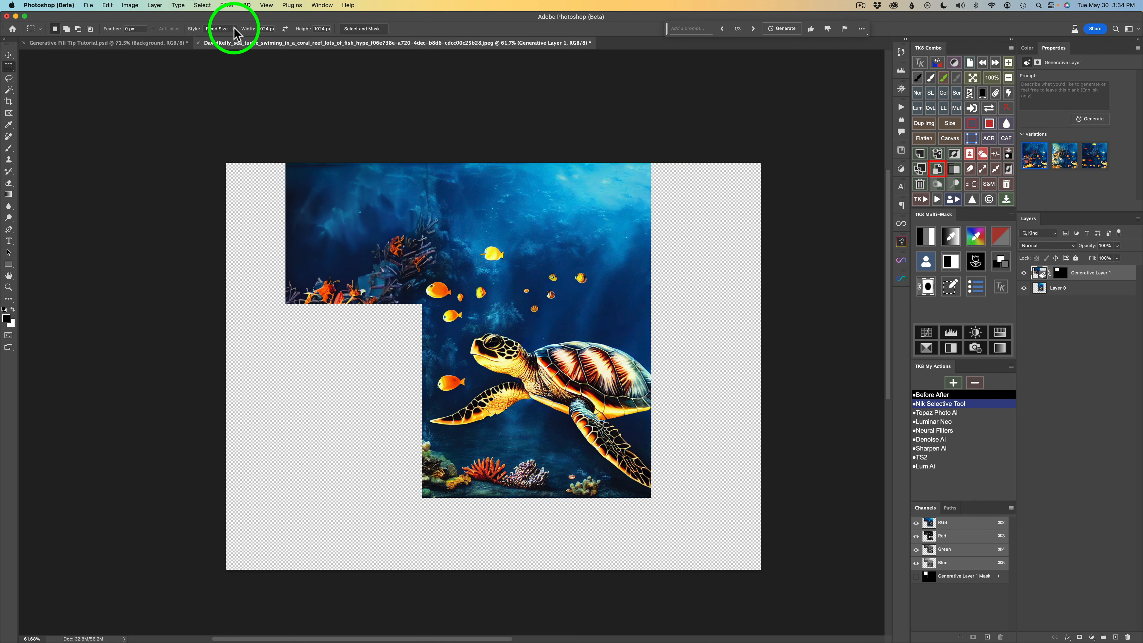
# Set the Rectangular Marquee style to Normal and draw a free-size selection over the blank lower-left canvas area
pyautogui.click(243, 72)
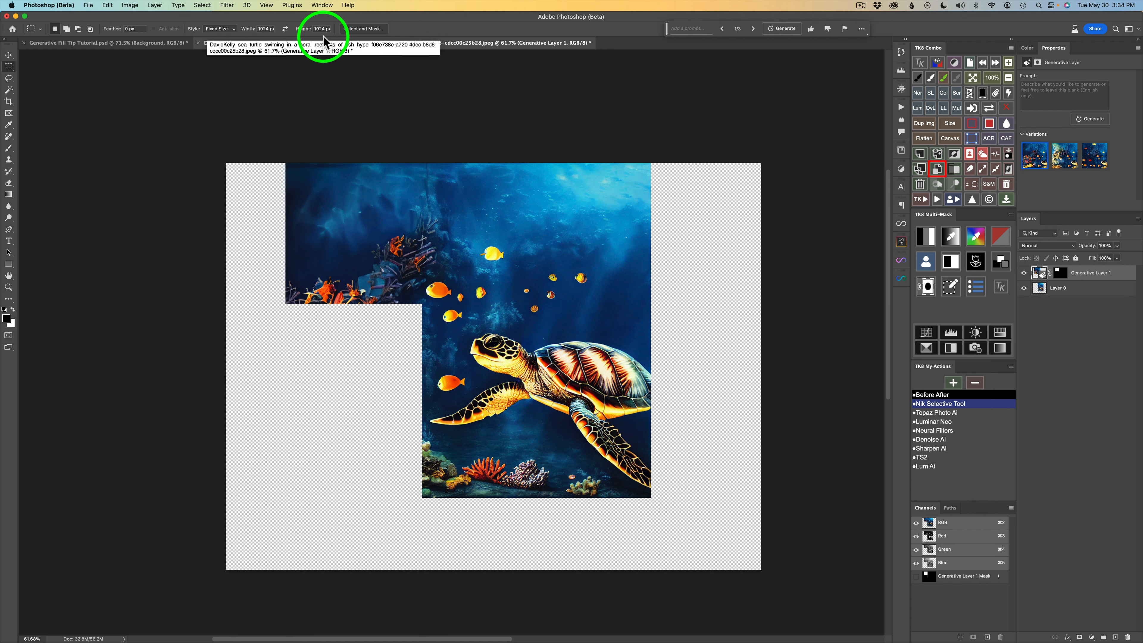
pyautogui.click(234, 28)
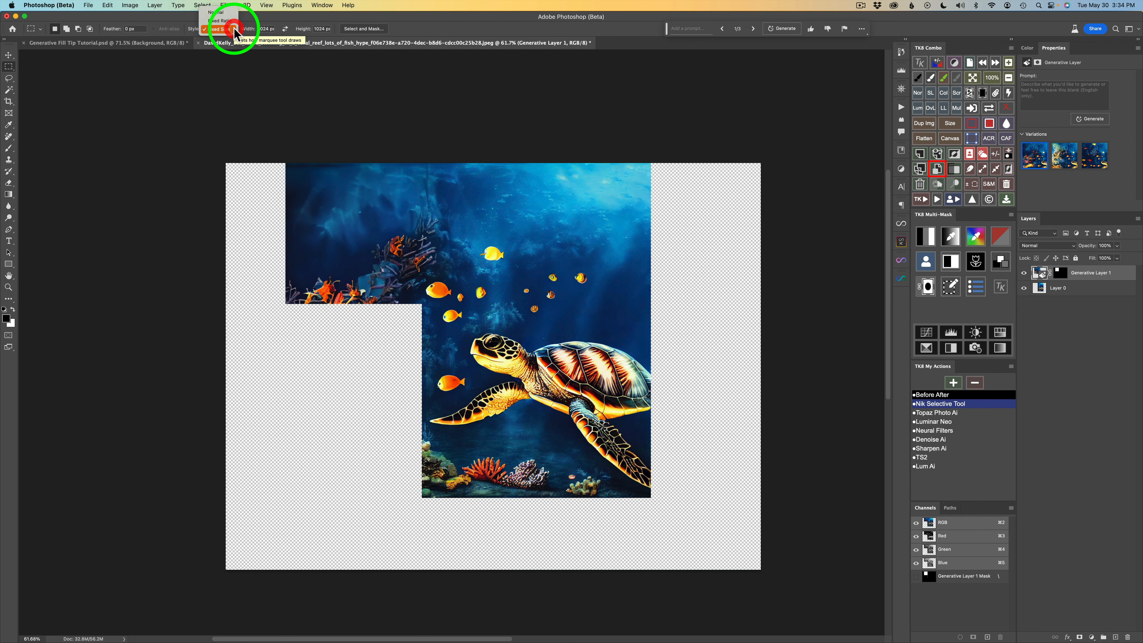
pyautogui.click(232, 12)
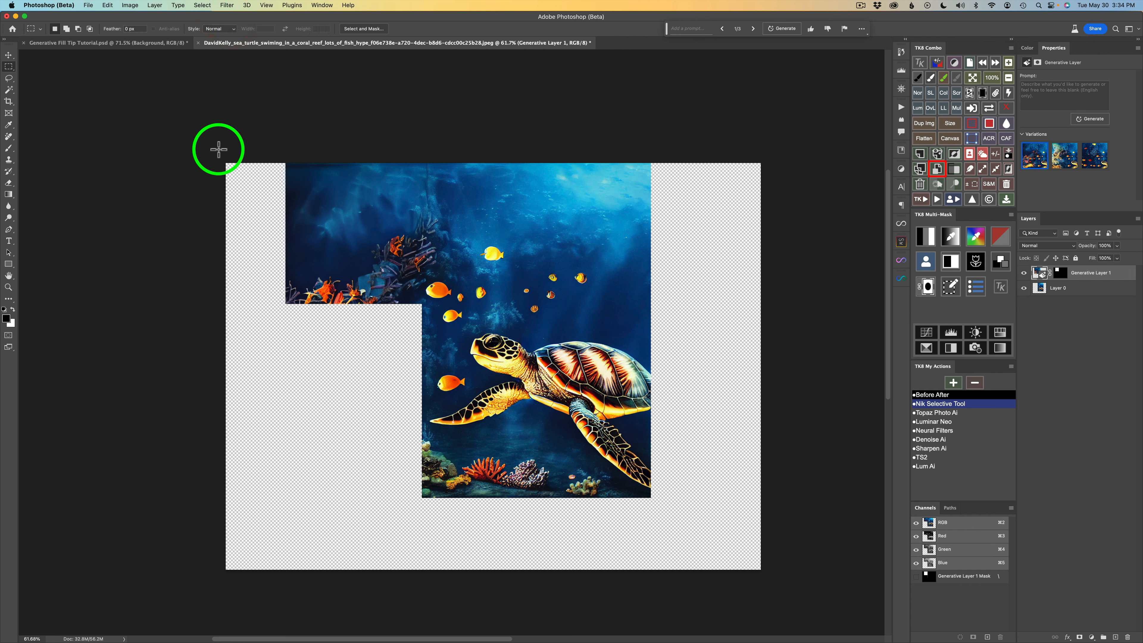
pyautogui.moveTo(235, 474); pyautogui.dragTo(427, 610)
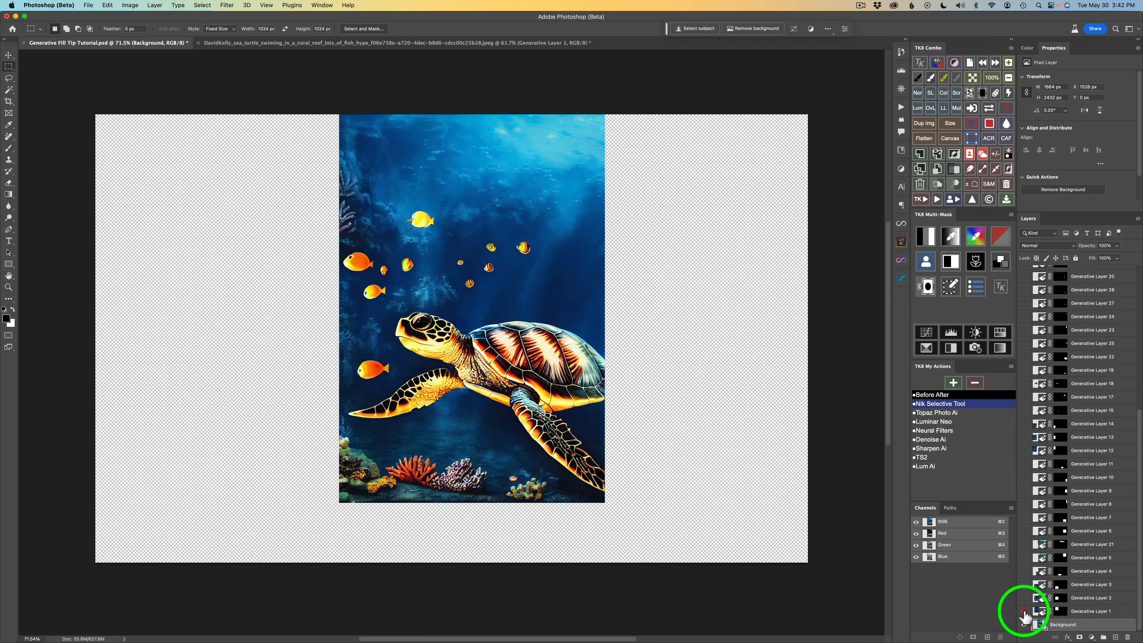
# In Generative Fill Tip Tutorial.psd, show Generative Layers 1 to 5 one after another to build up the extended reef around the turtle
pyautogui.click(1024, 611)
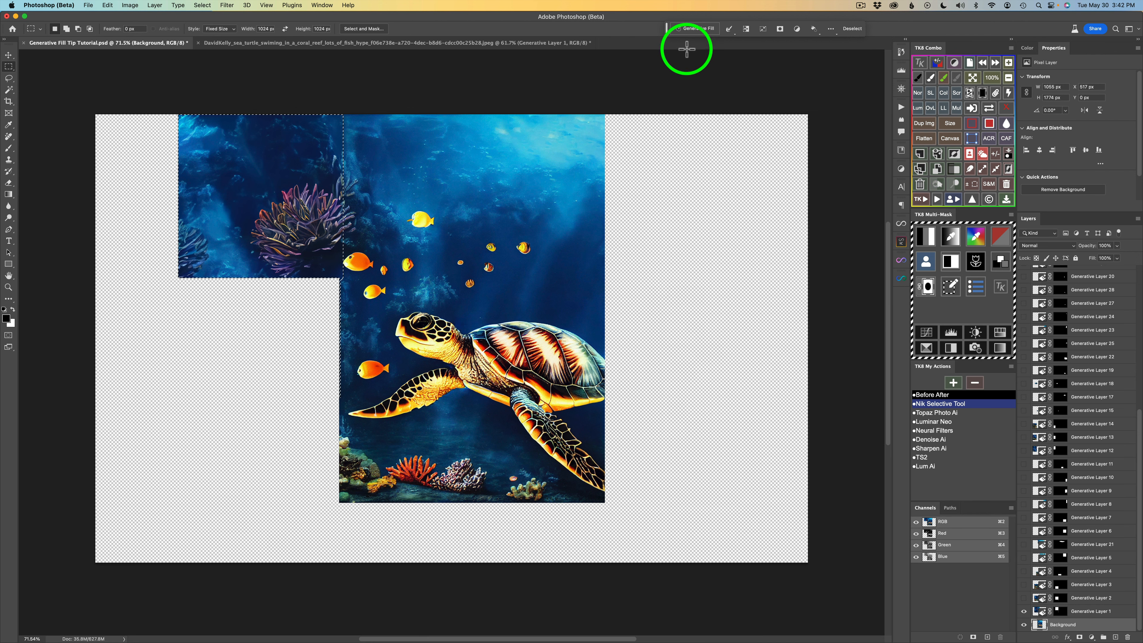
pyautogui.click(695, 28)
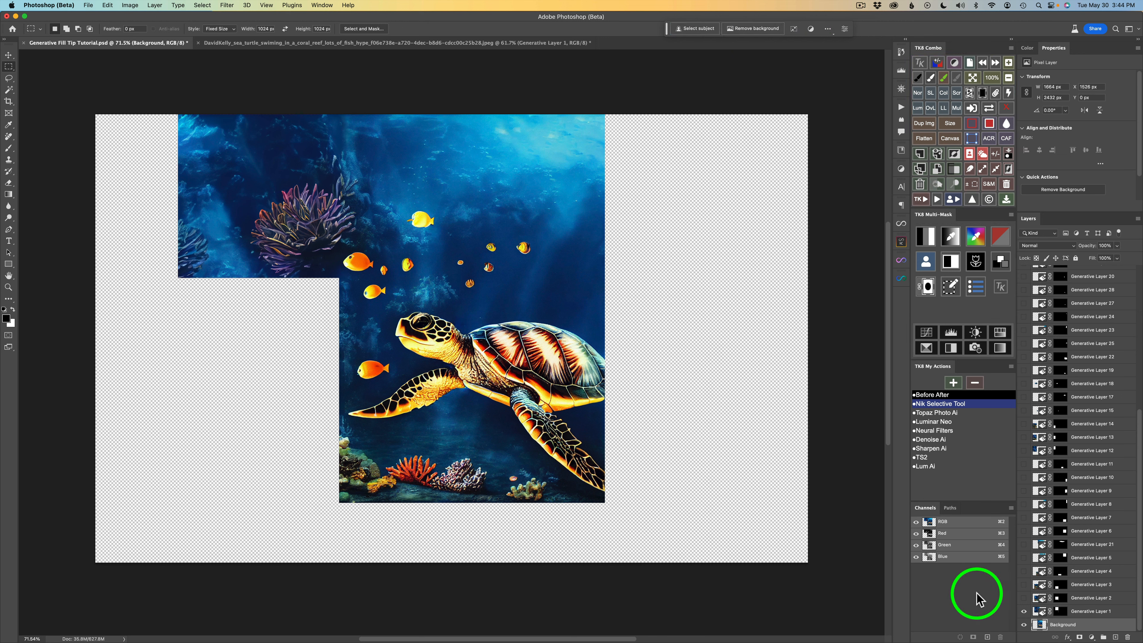
pyautogui.click(1024, 598)
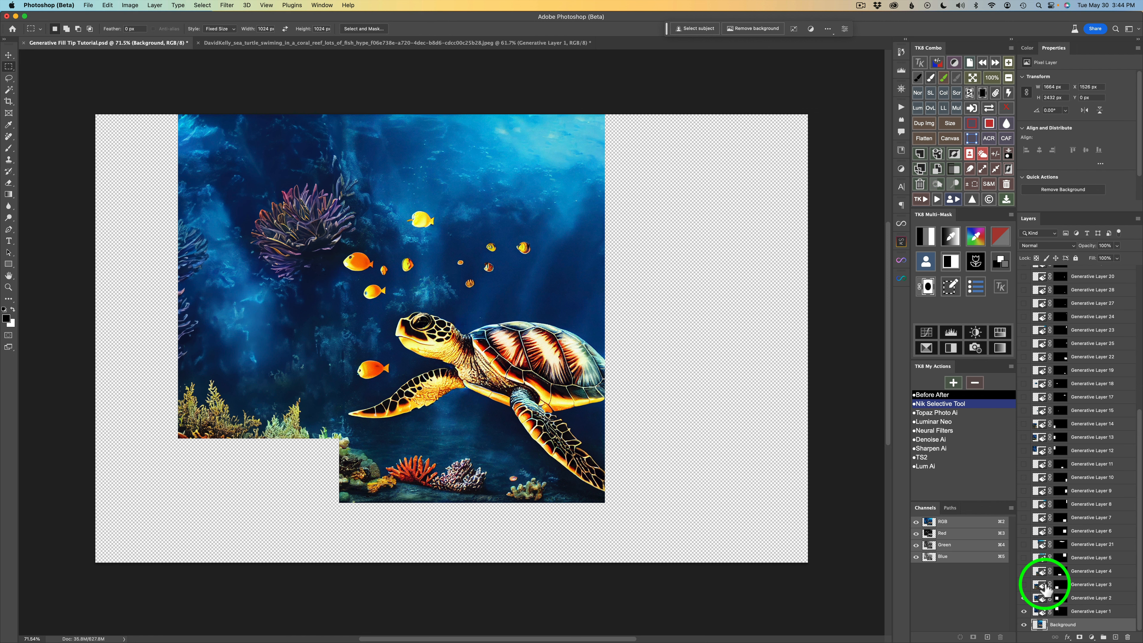
pyautogui.click(1024, 585)
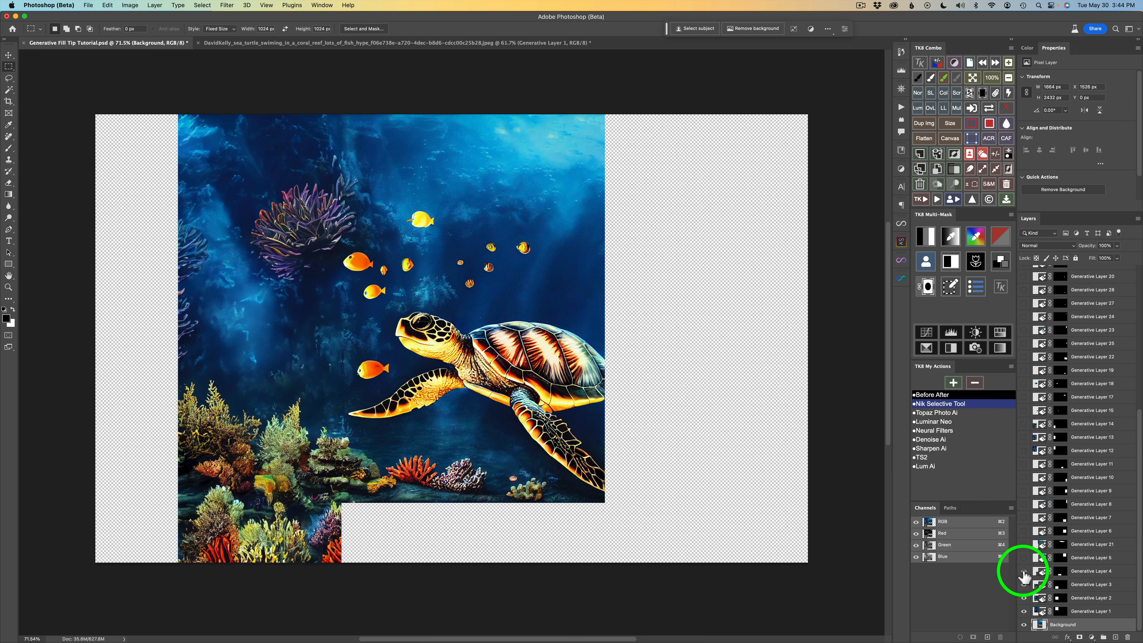
pyautogui.click(1023, 571)
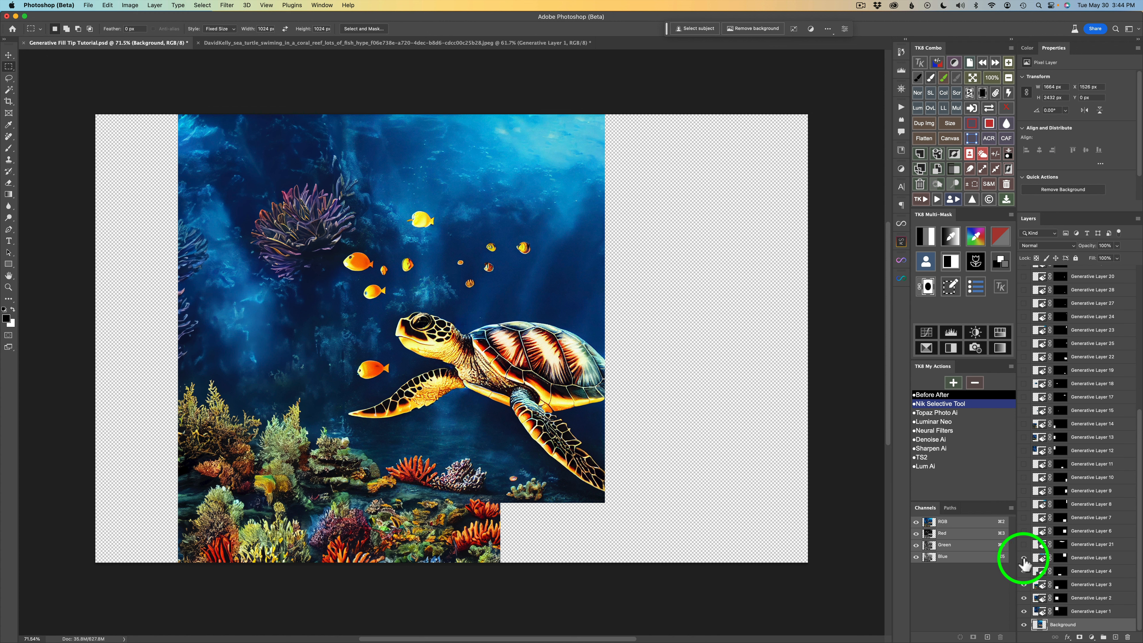
pyautogui.click(1024, 557)
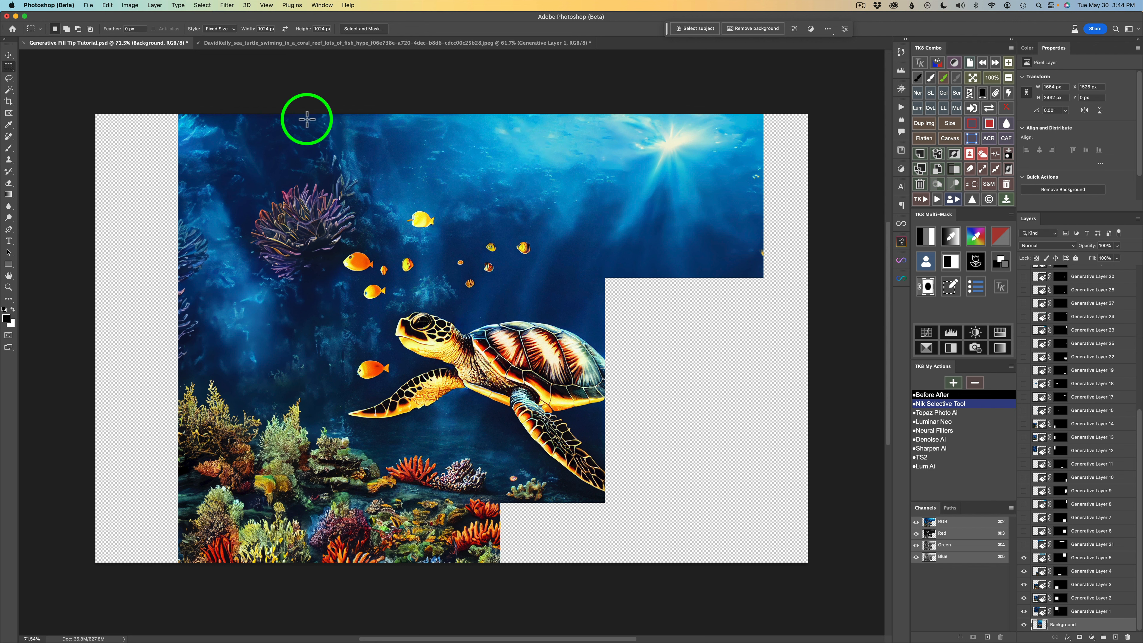
# Lasso a wide oval of about 1722 by 407 px in the open water above the turtle
pyautogui.click(8, 78)
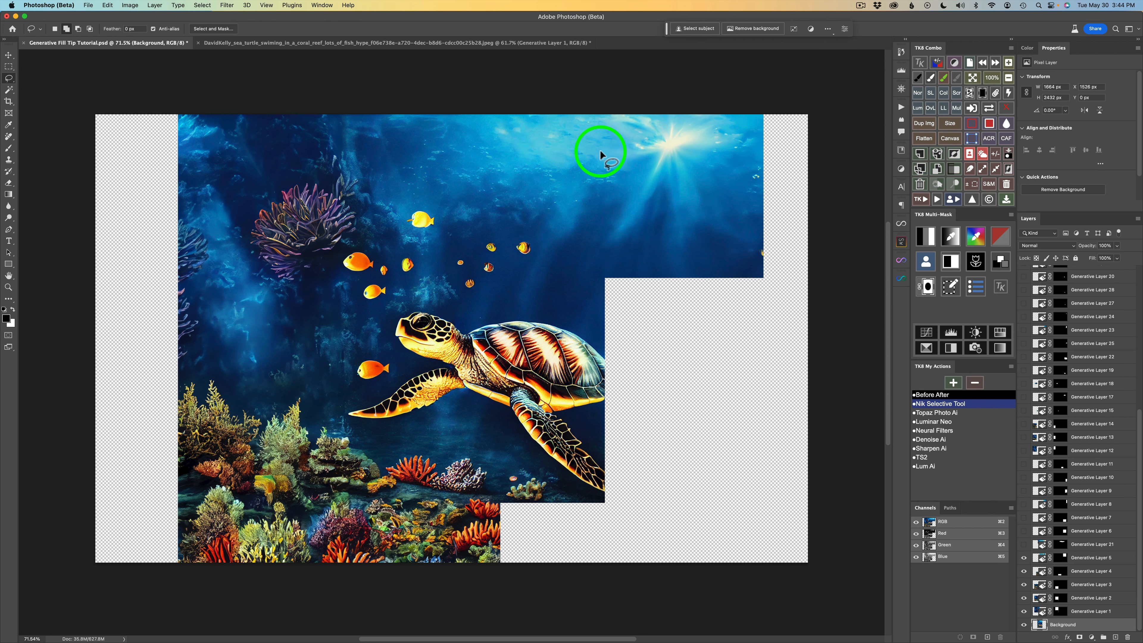
pyautogui.moveTo(601, 152); pyautogui.dragTo(538, 150)
pyautogui.moveTo(421, 198)
pyautogui.mouseDown()
pyautogui.moveTo(513, 213)
pyautogui.moveTo(666, 205)
pyautogui.mouseUp()
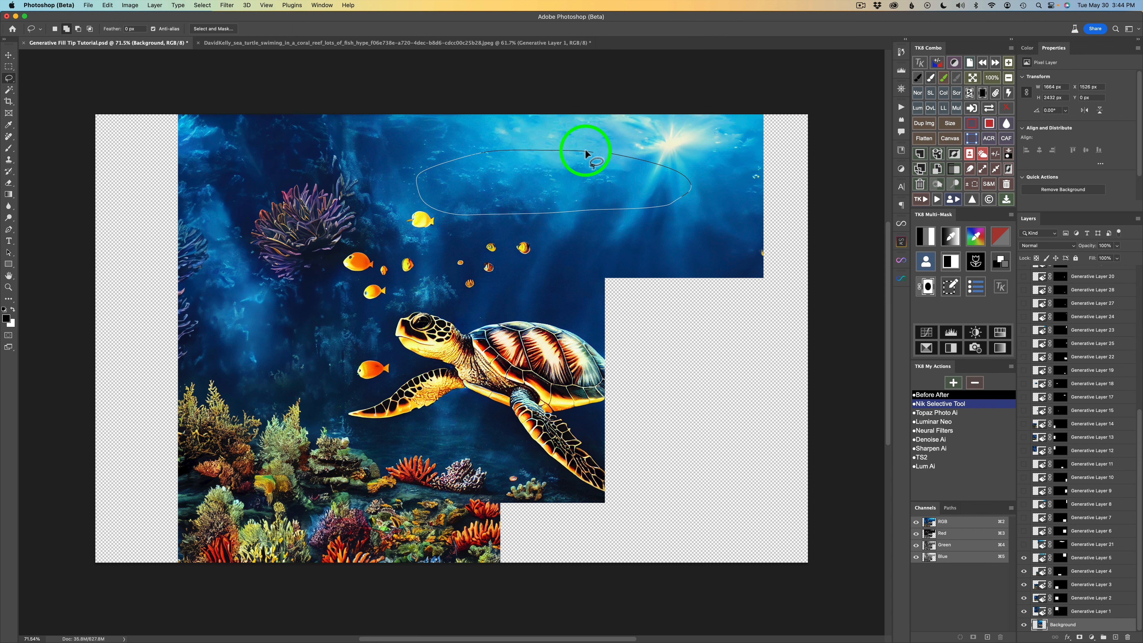
pyautogui.moveTo(584, 153); pyautogui.dragTo(558, 153)
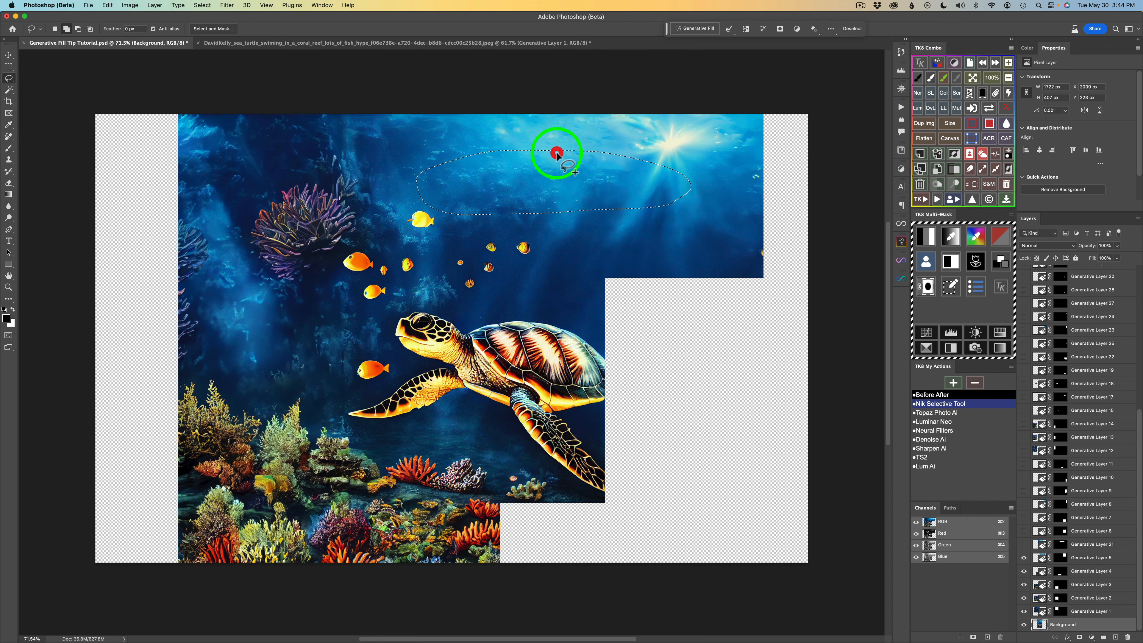
# Run Generative Fill on the oval selection with the prompt "shark" and compare the variations, choosing the third one
pyautogui.click(707, 30)
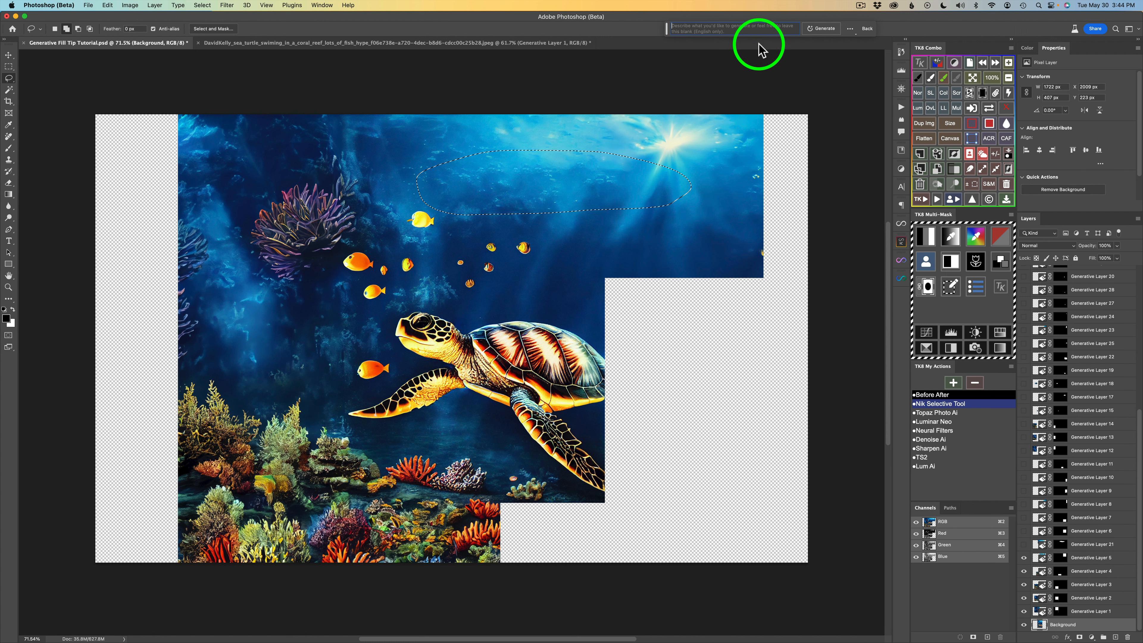
pyautogui.click(792, 68)
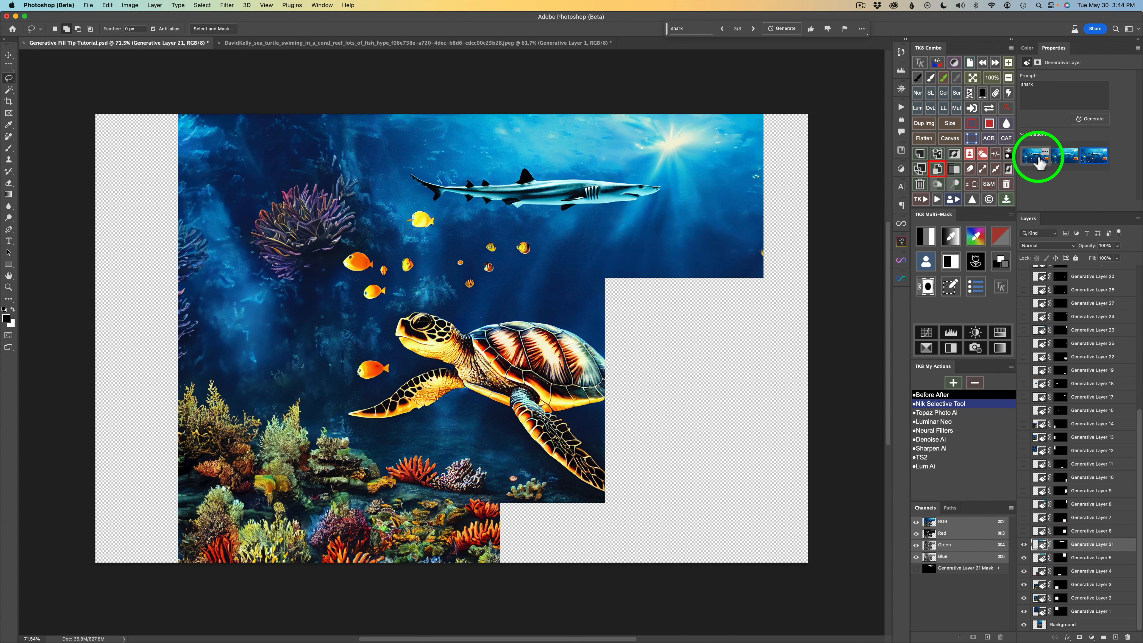
pyautogui.click(1065, 158)
pyautogui.click(1092, 158)
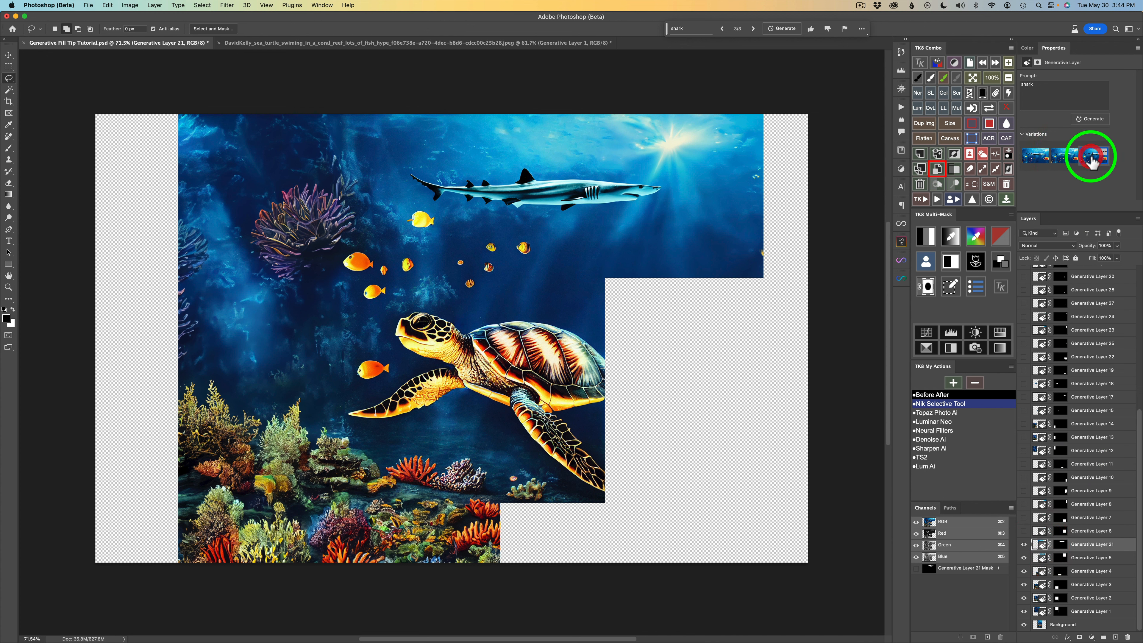
# Choose the first shark variation and show Generative Layers 6 to 10 one by one to extend the reef right of the turtle
pyautogui.click(1037, 158)
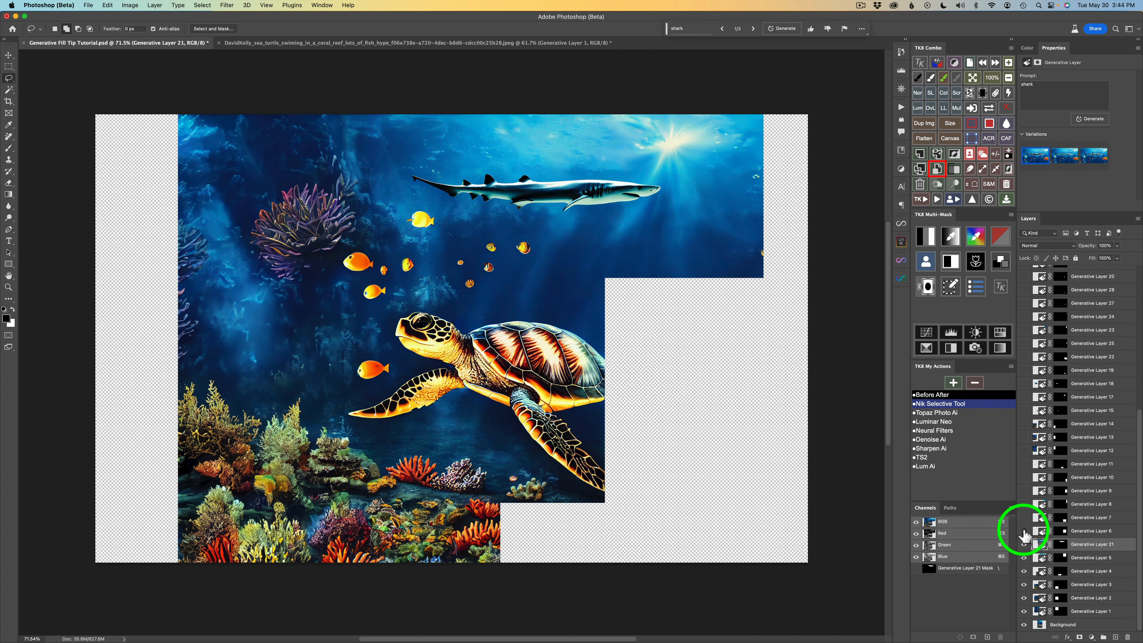
pyautogui.click(1024, 540)
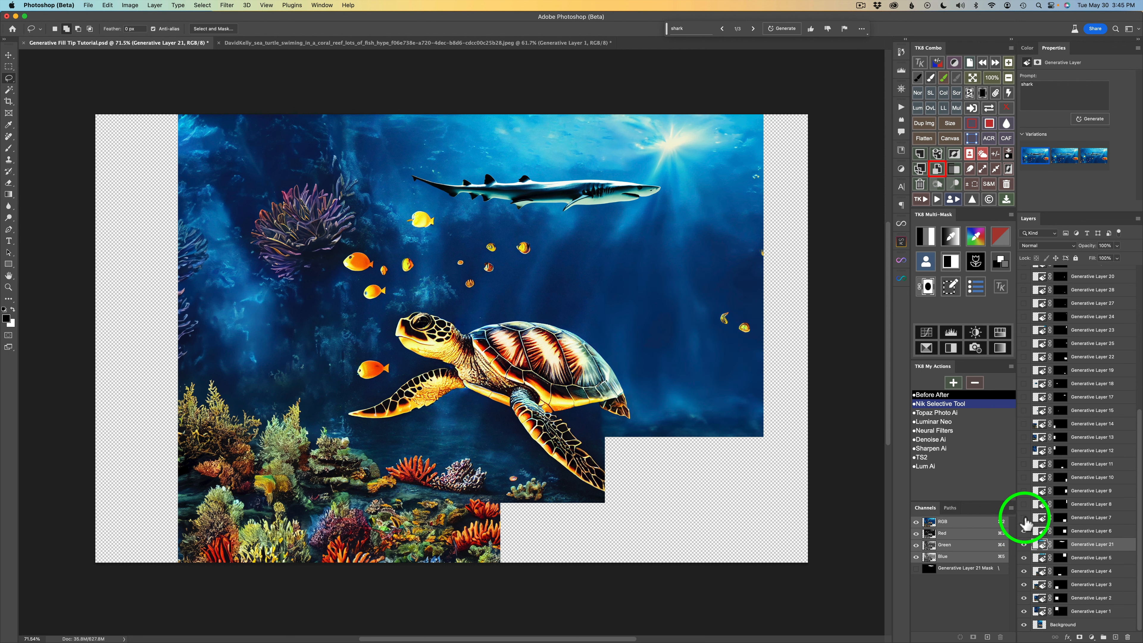
pyautogui.click(1025, 518)
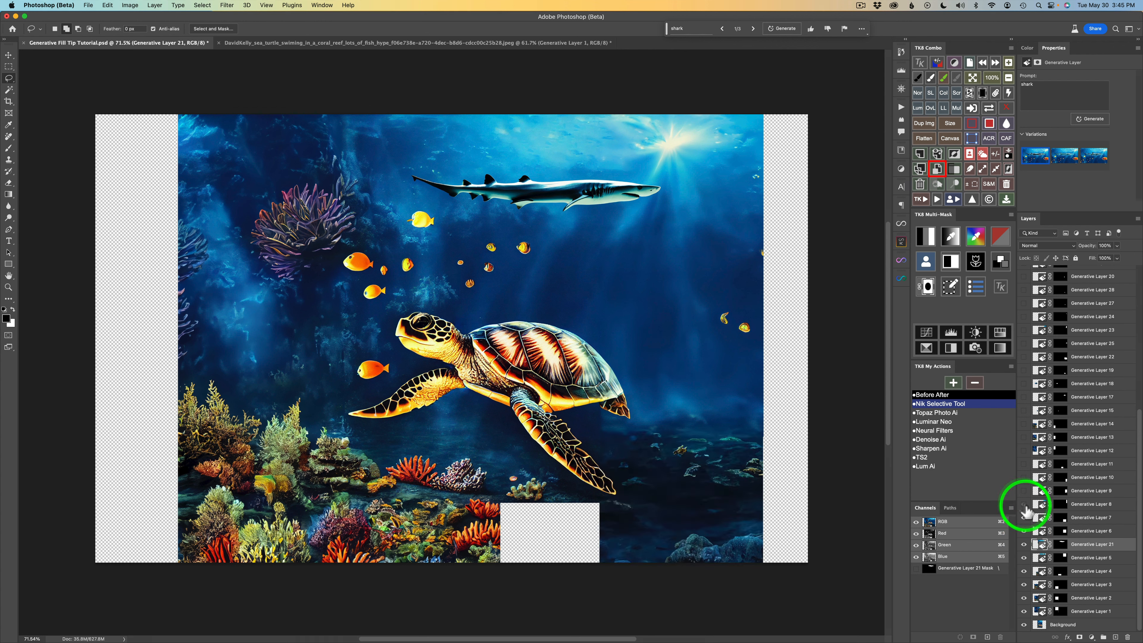
pyautogui.click(1024, 505)
pyautogui.click(1024, 491)
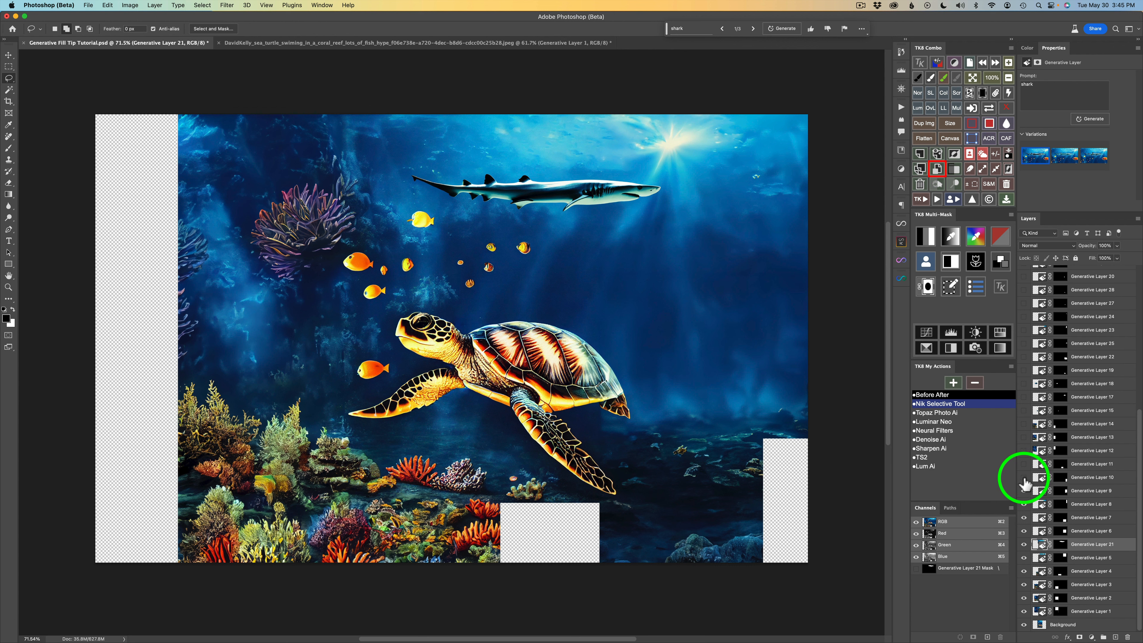
pyautogui.click(1024, 477)
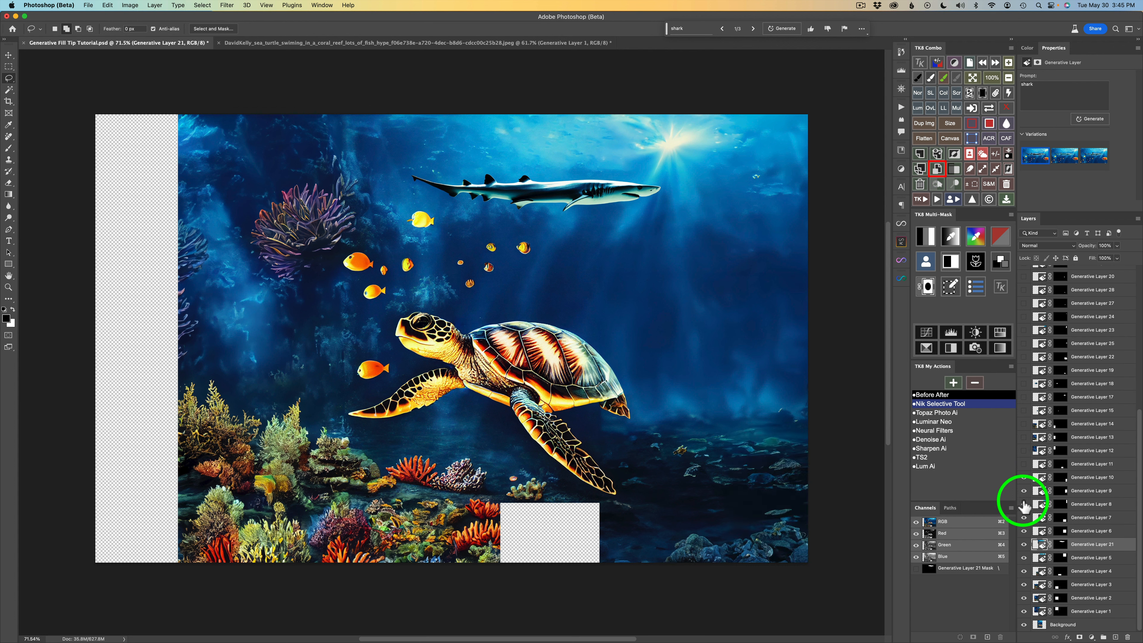
# Marquee the blank gap below the turtle in Normal style with slight overlap for Generative Fill, and show Generative Layer 11 covering it
pyautogui.press('m')
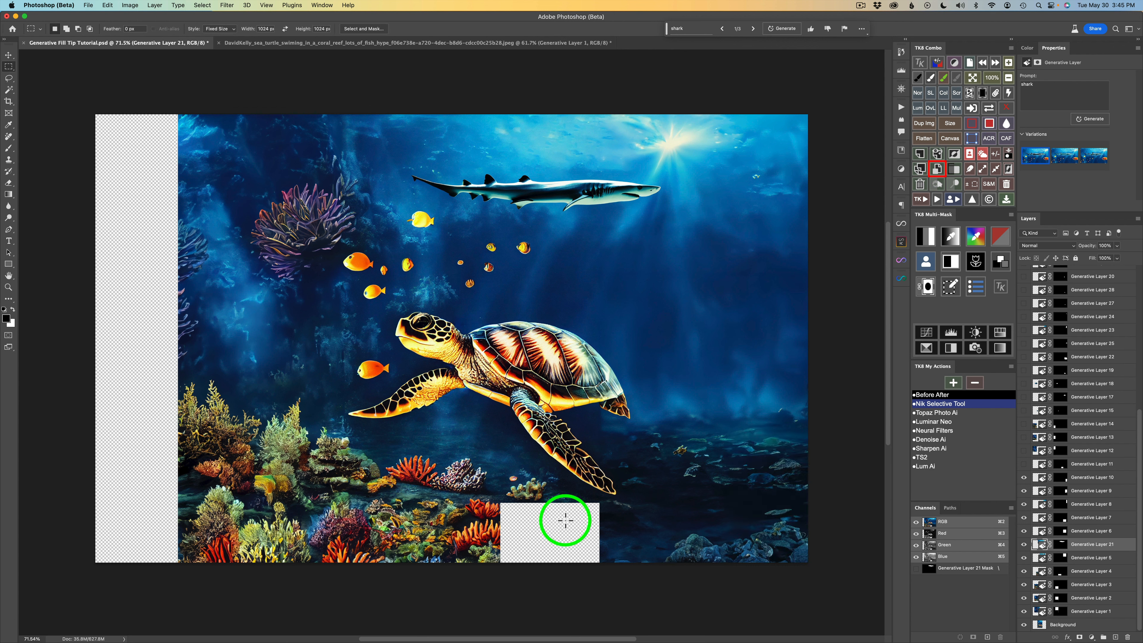
pyautogui.click(228, 29)
pyautogui.click(224, 13)
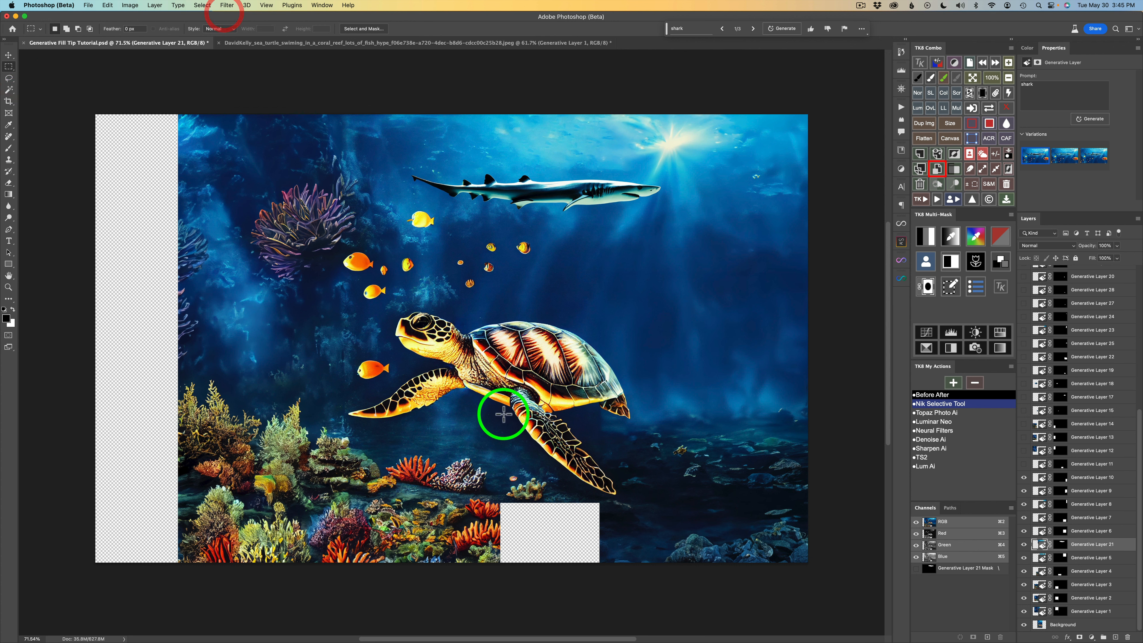
pyautogui.moveTo(497, 497); pyautogui.dragTo(603, 570)
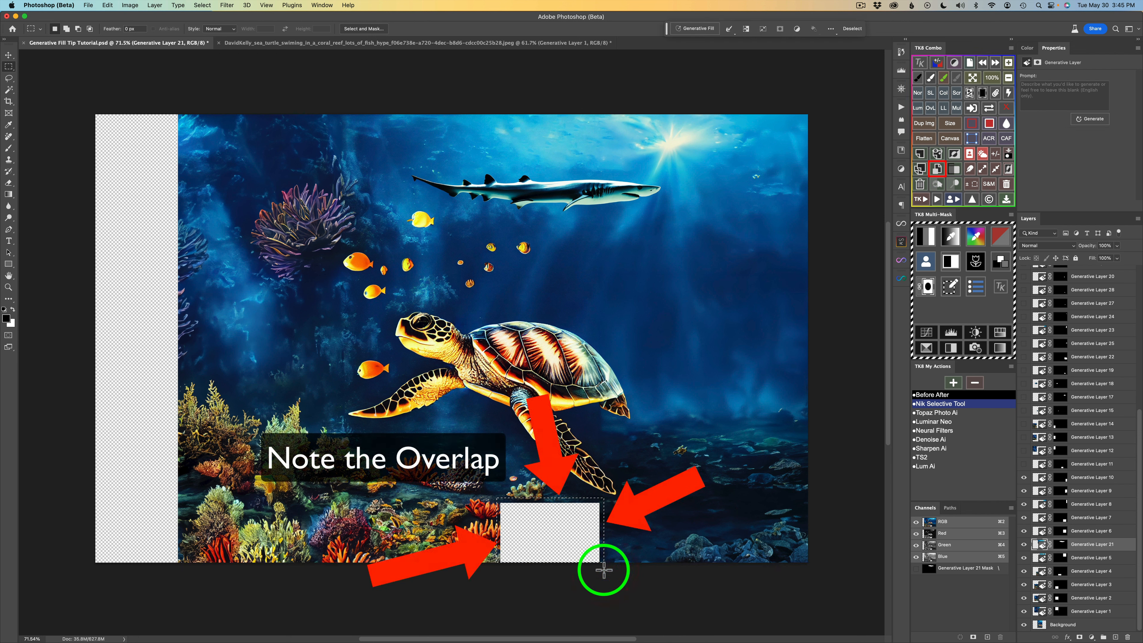
pyautogui.click(712, 29)
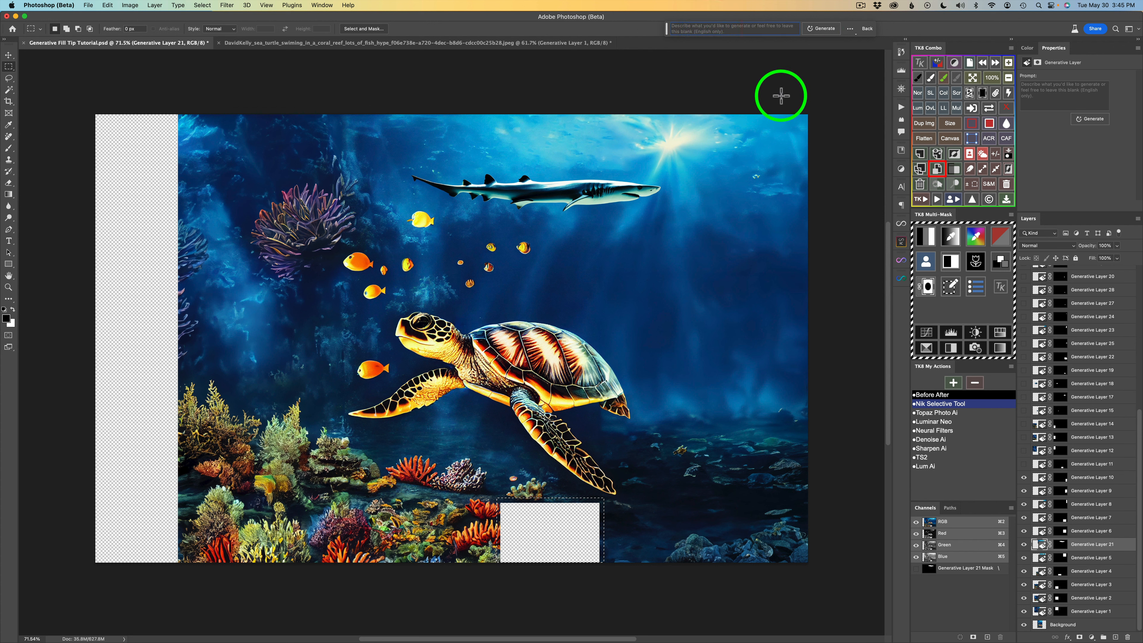
pyautogui.click(1025, 464)
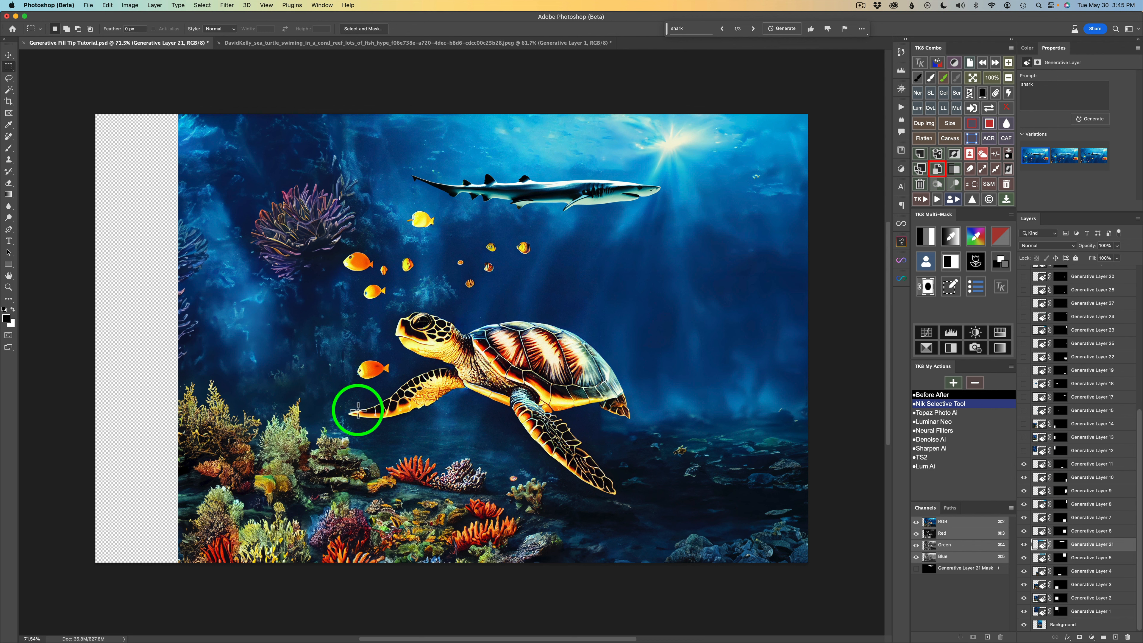
# Show Generative Layers 12, 13 and 14 to fill the blank strip along the image's left side
pyautogui.click(1024, 451)
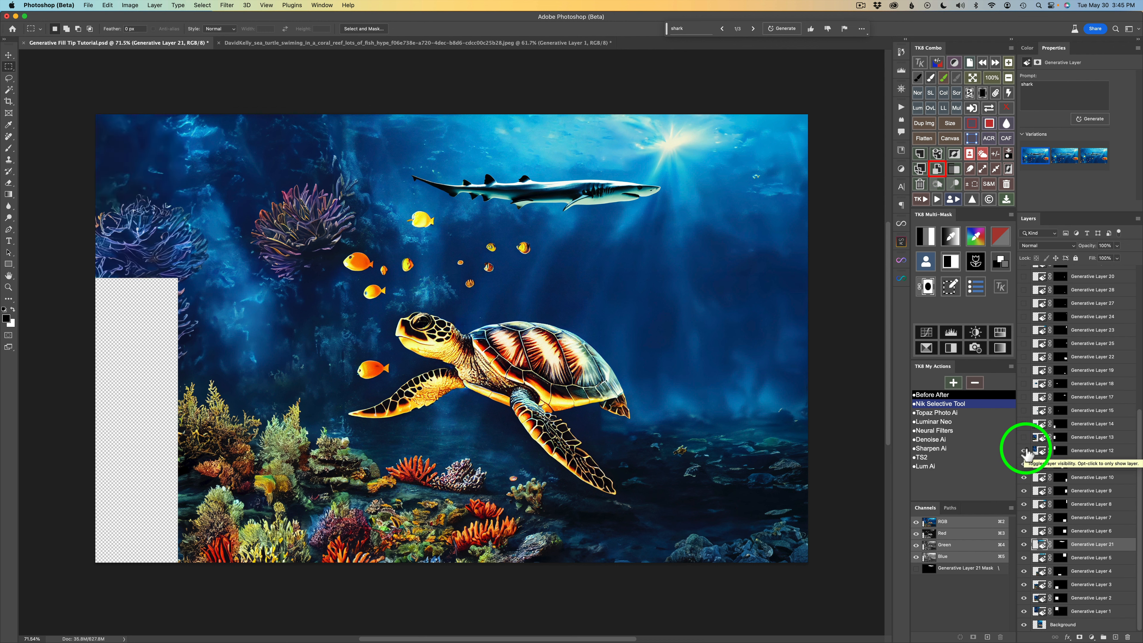
pyautogui.click(1024, 438)
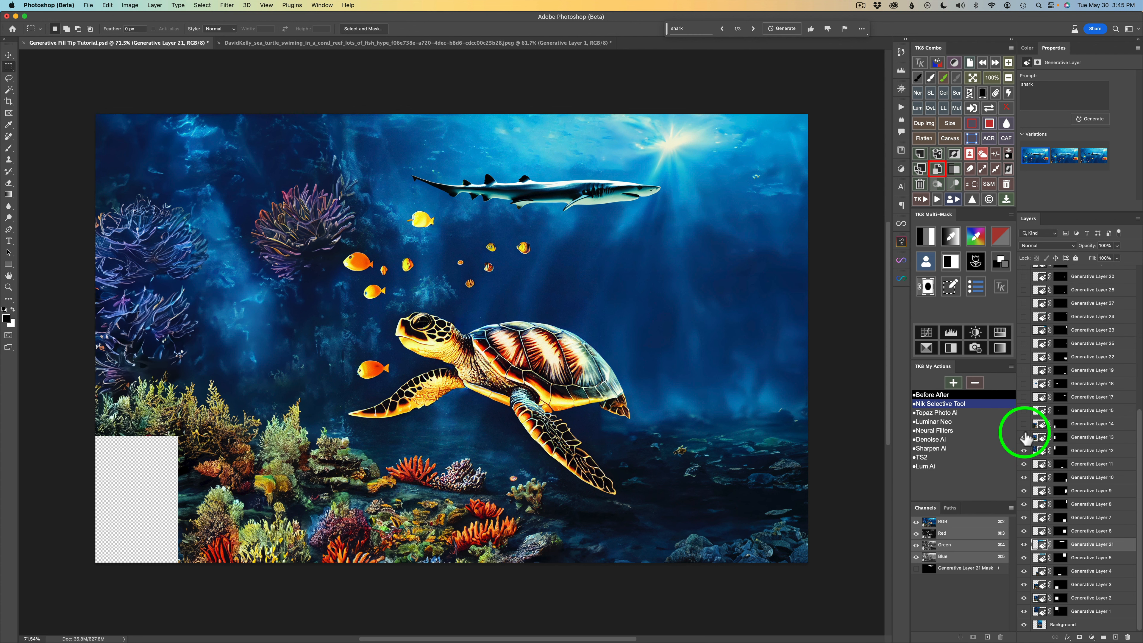
pyautogui.click(1024, 426)
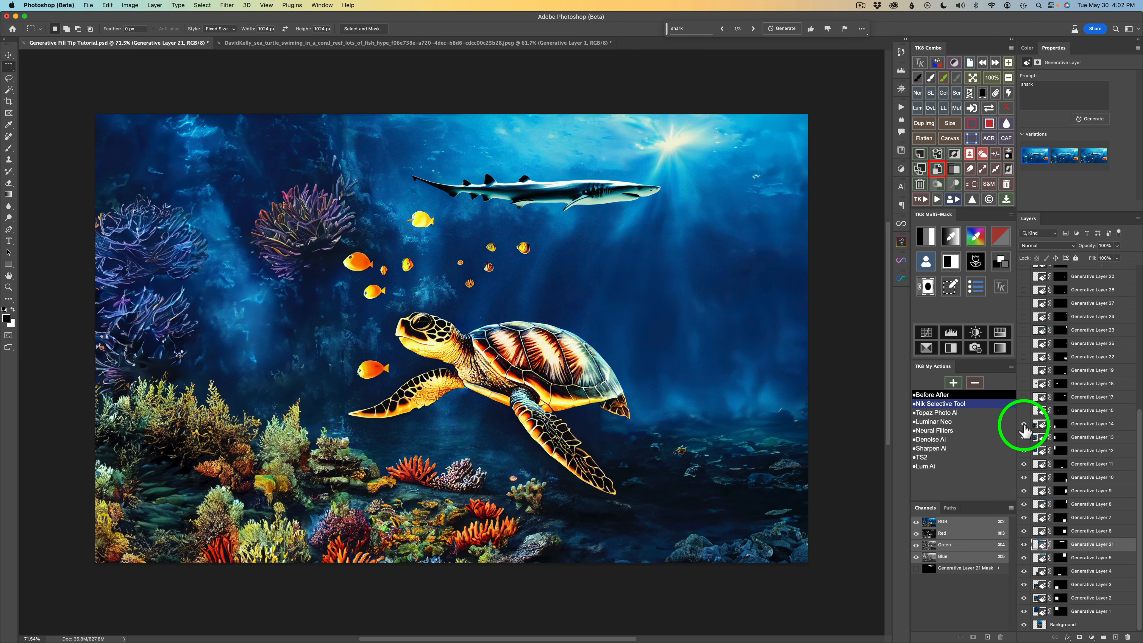
# Hide Generative Layer 14 and try a fixed 1024 by 1024 px selection over the blank lower-left corner, then deselect it
pyautogui.click(1023, 423)
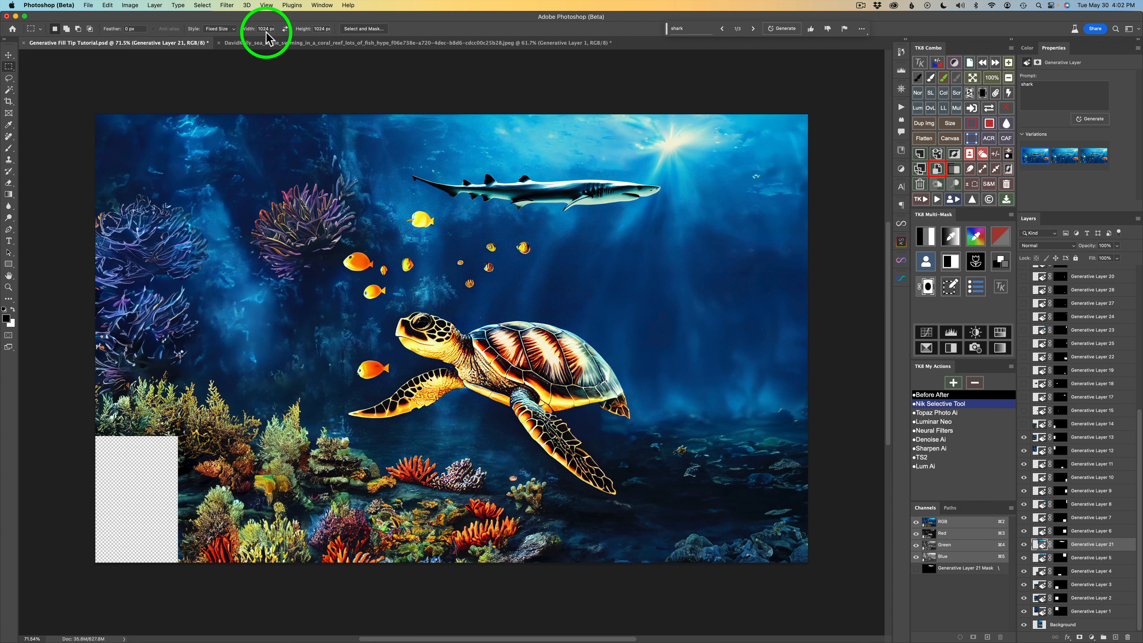
pyautogui.click(274, 356)
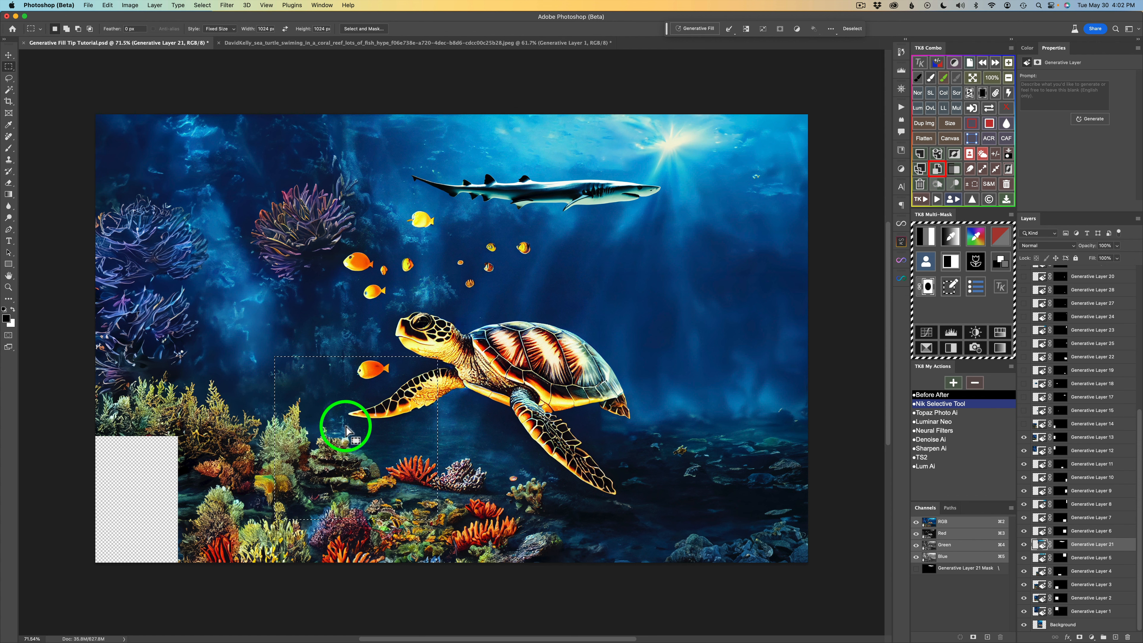
pyautogui.moveTo(350, 421); pyautogui.dragTo(92, 503)
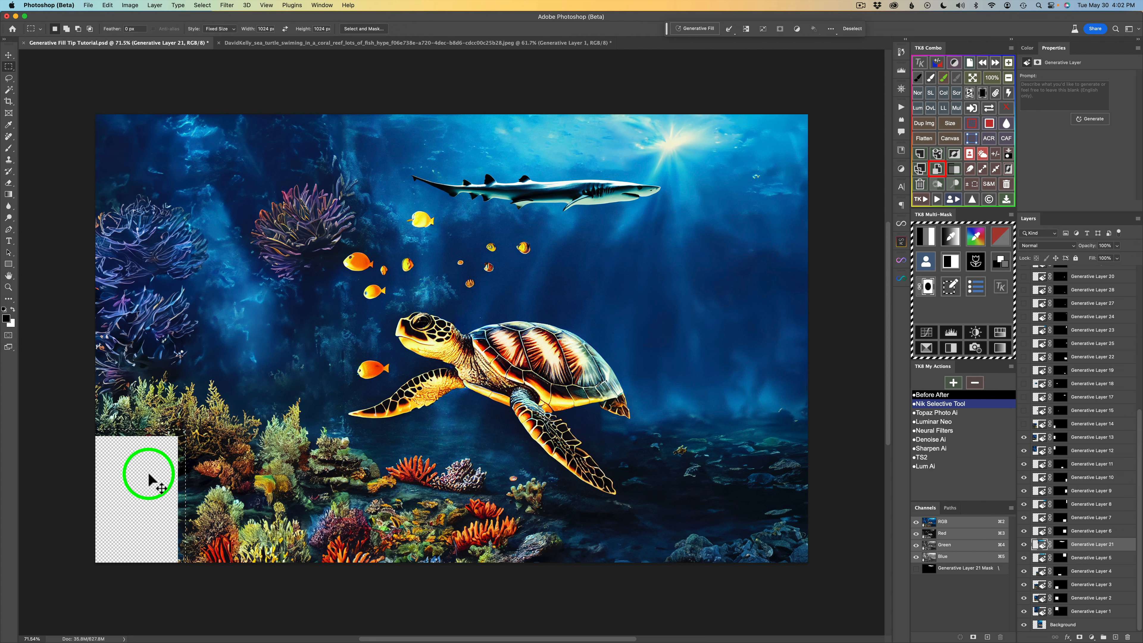
pyautogui.press('super+d')
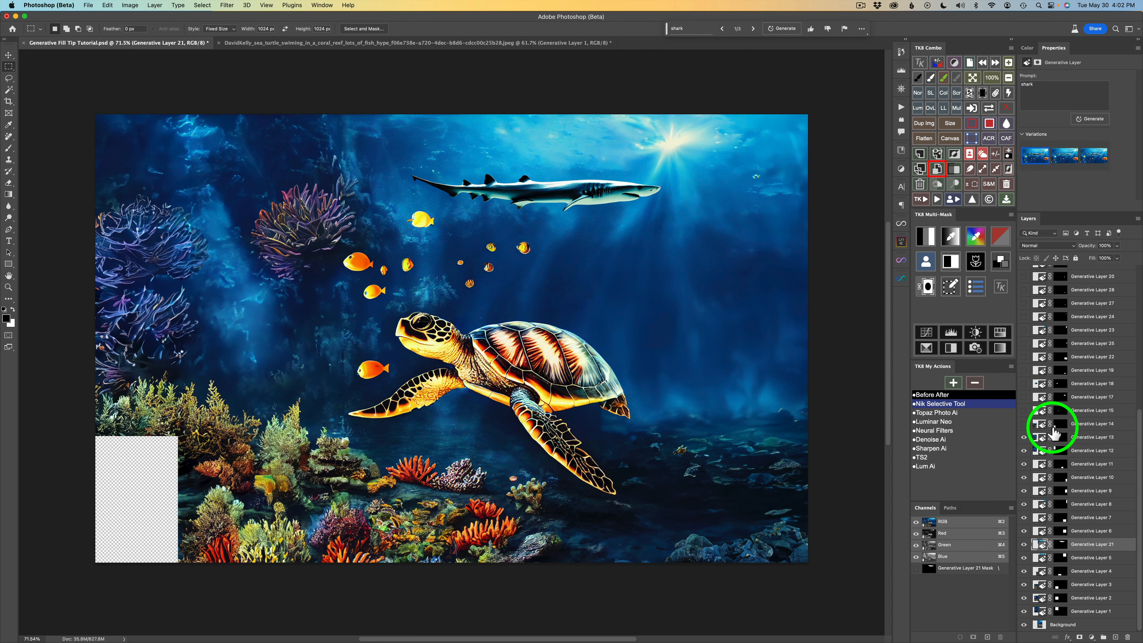
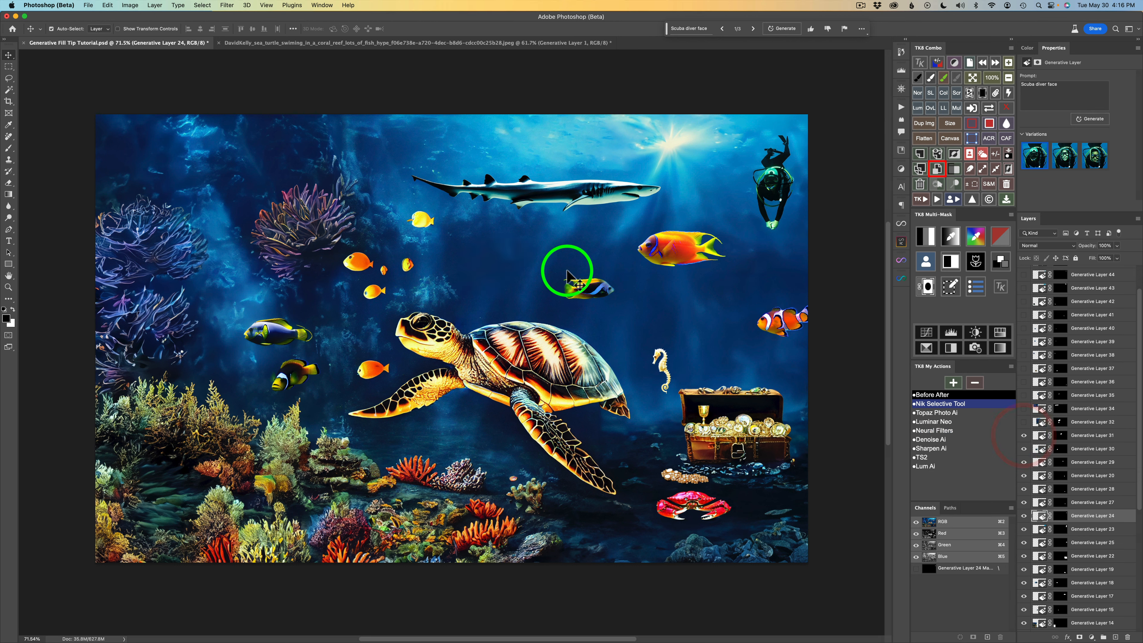
# Toggle Generative Layers 31 and 32 to compare the removal of the small fish near the turtle's head, leaving both layers visible
pyautogui.click(1024, 435)
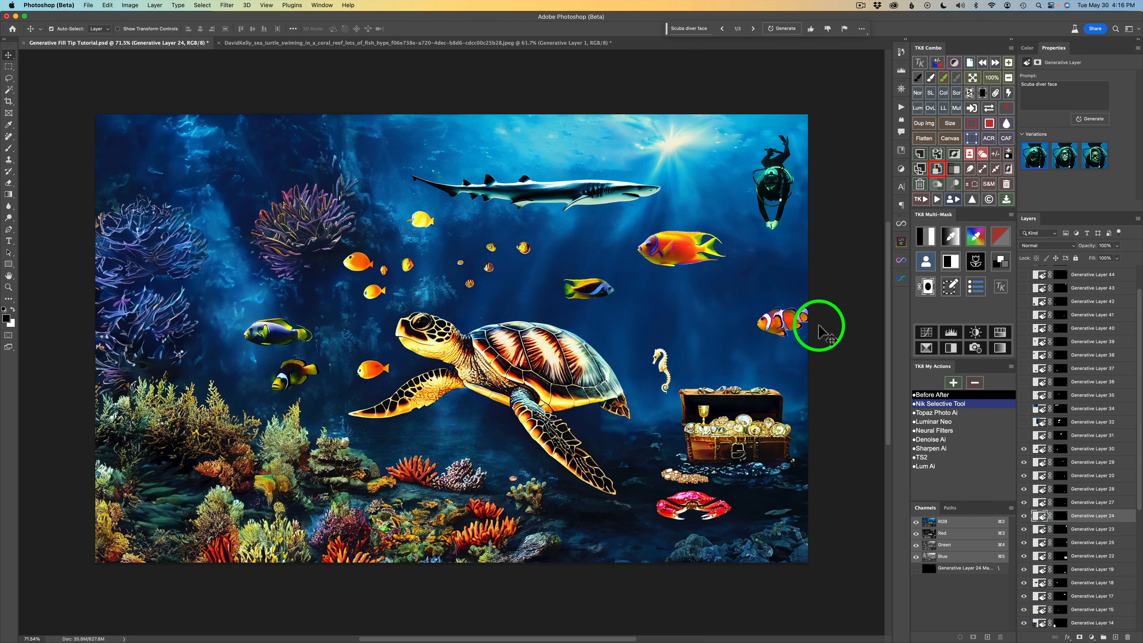
pyautogui.click(1024, 435)
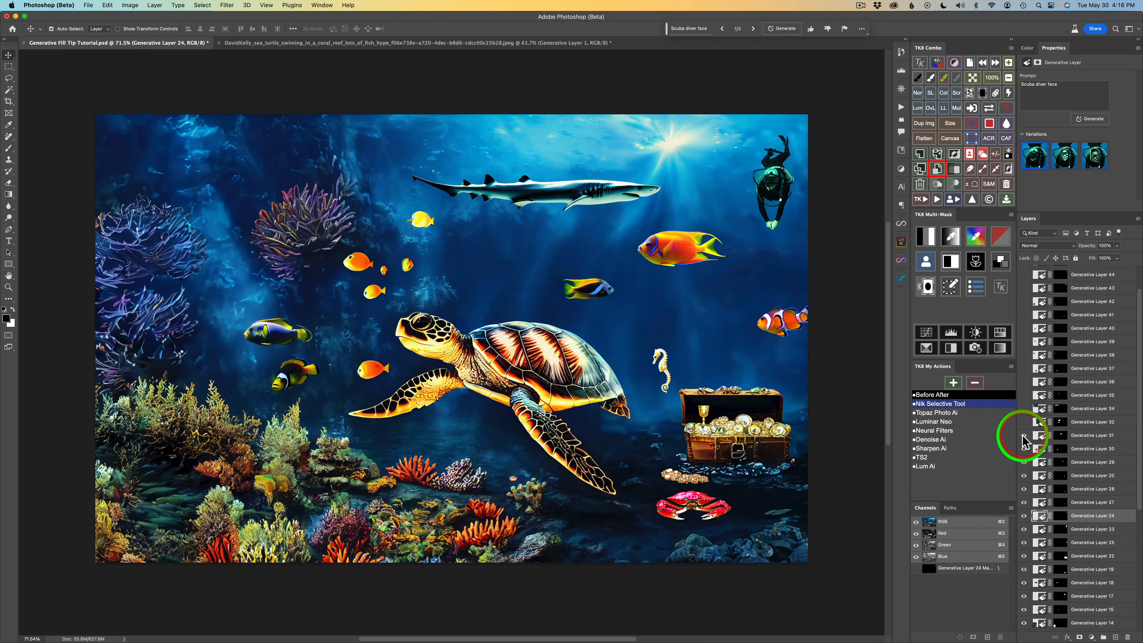
pyautogui.click(1024, 422)
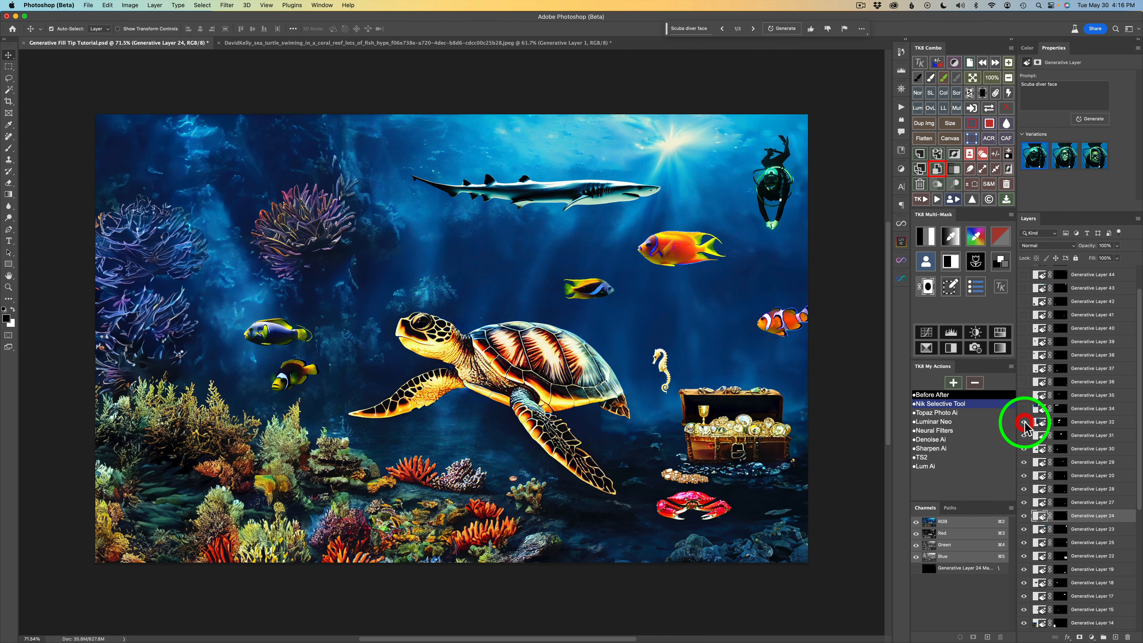
pyautogui.click(1024, 423)
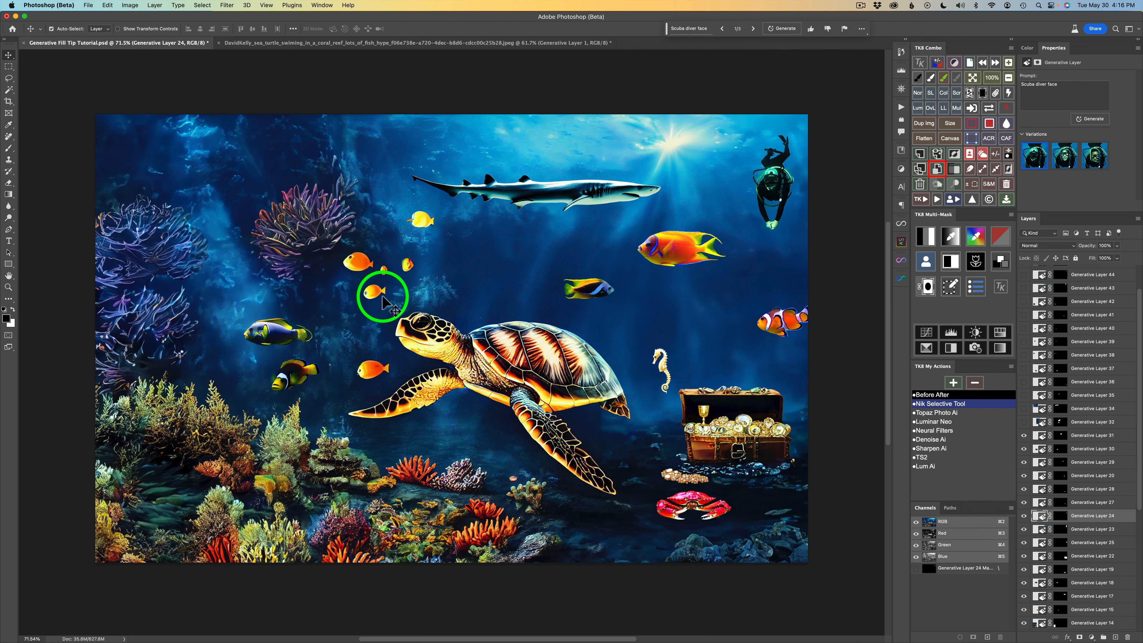
pyautogui.click(1024, 424)
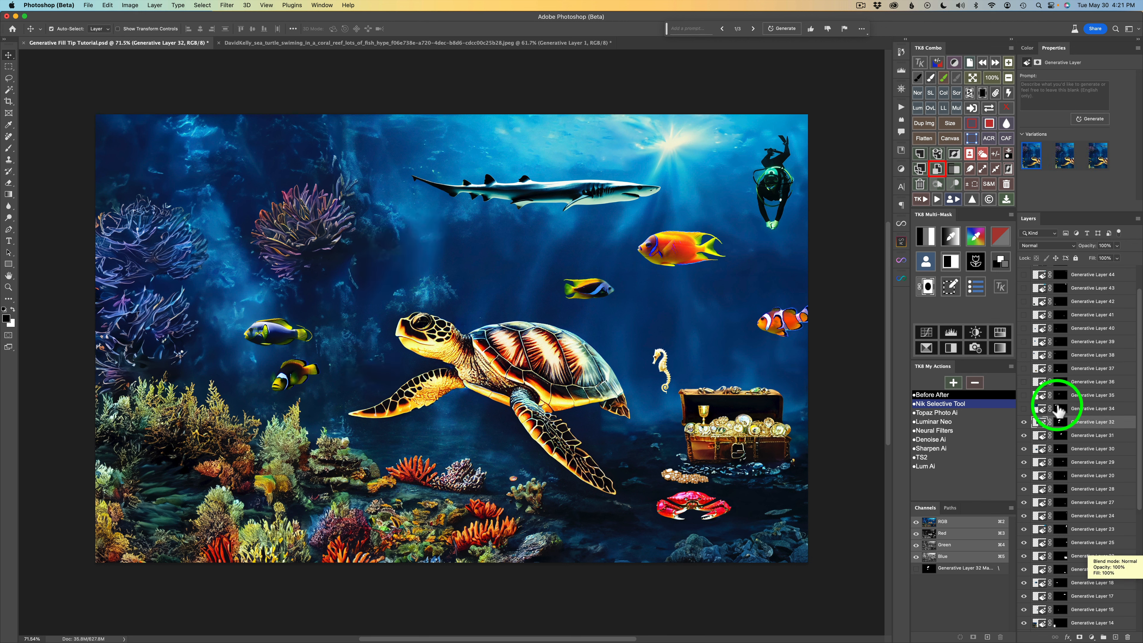
# Show Generative Layers 34 to 40 one by one to add the second shark, the shrimp and more small fish around the reef
pyautogui.click(1024, 408)
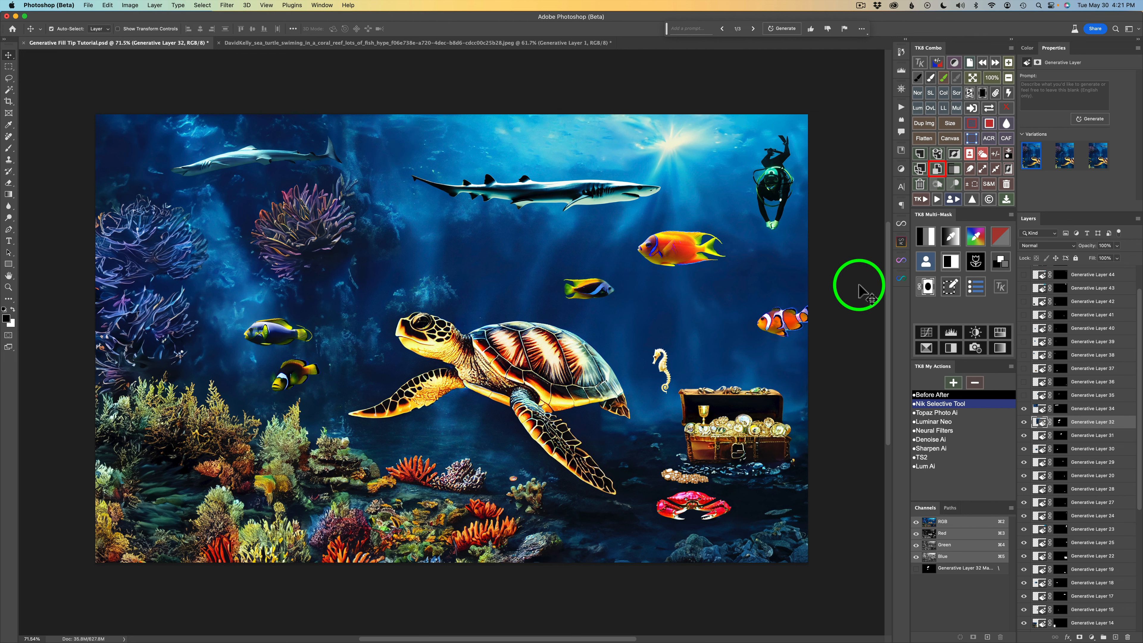
pyautogui.click(1024, 396)
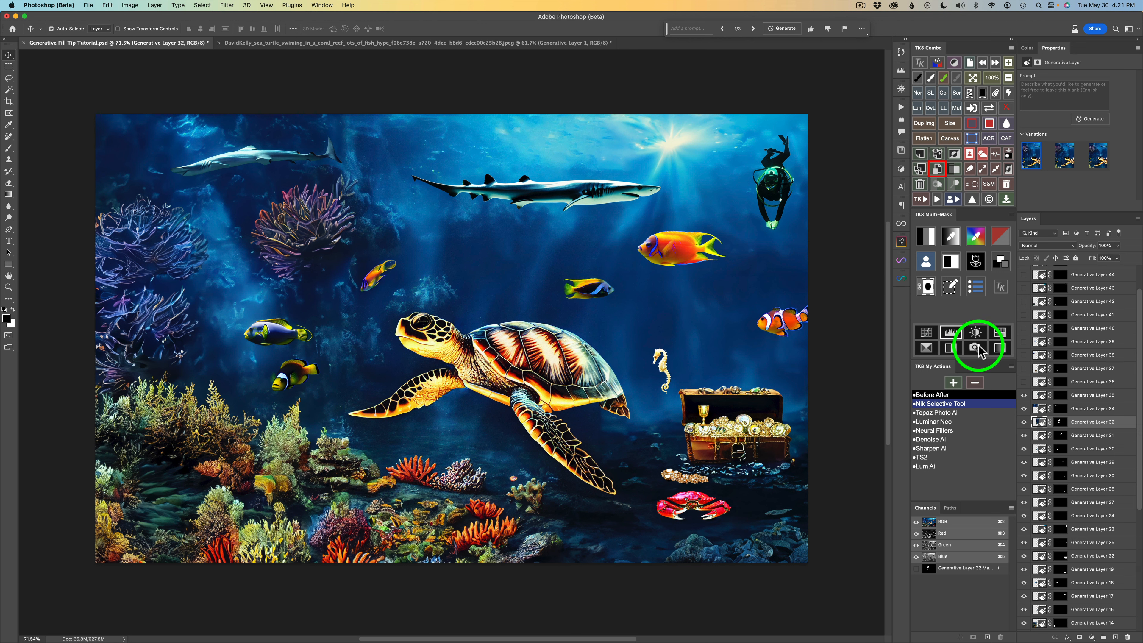
pyautogui.click(1024, 382)
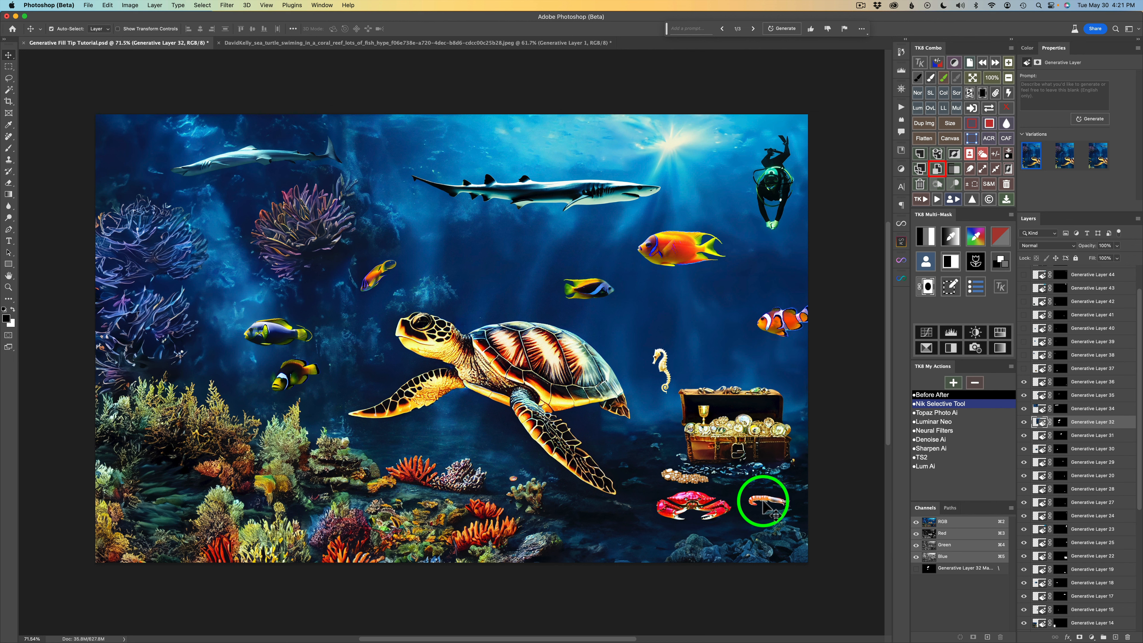
pyautogui.click(1023, 369)
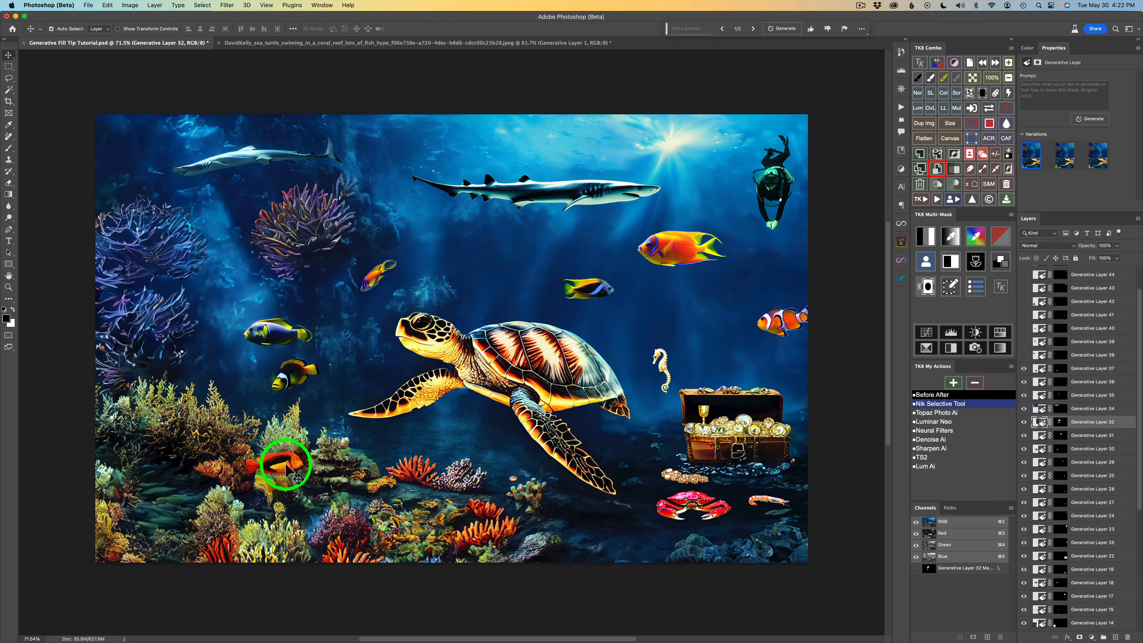
pyautogui.click(1024, 356)
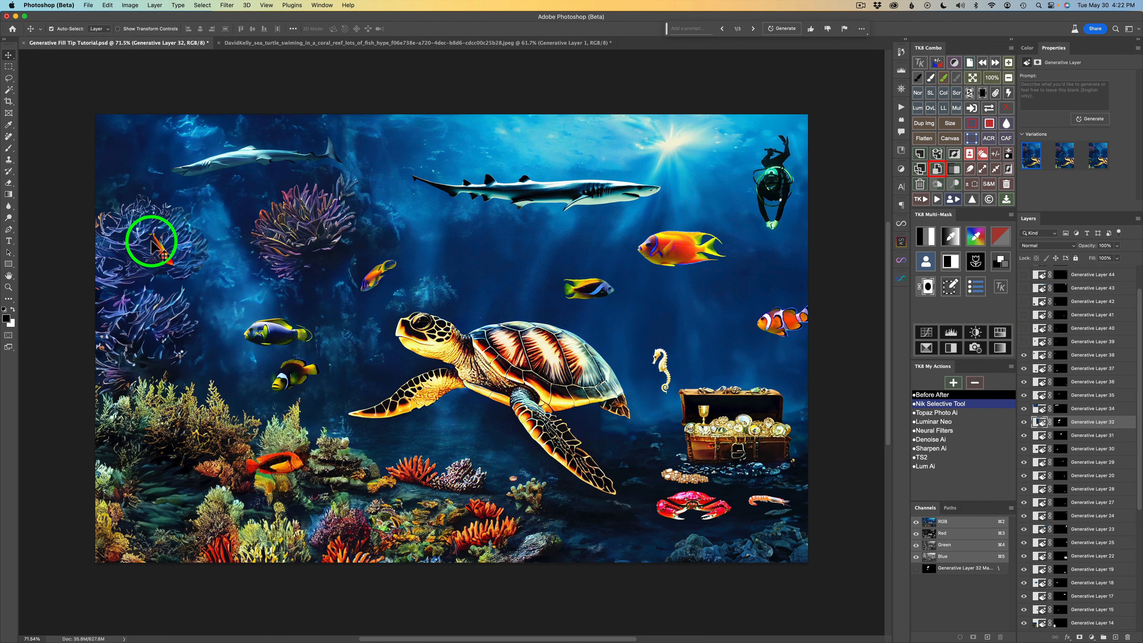
pyautogui.click(1024, 342)
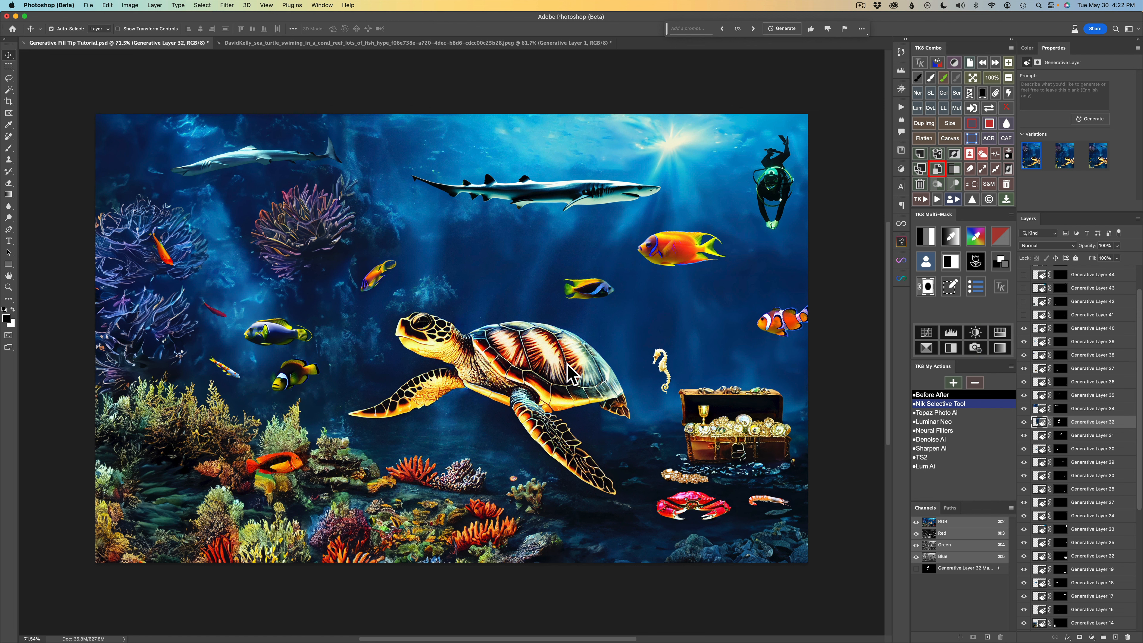
# Show Generative Layers 41, 42 and 43 to add the second seahorse, the teal fish among the corals and the tiny air bubbles
pyautogui.scroll(3, 1084, 369)
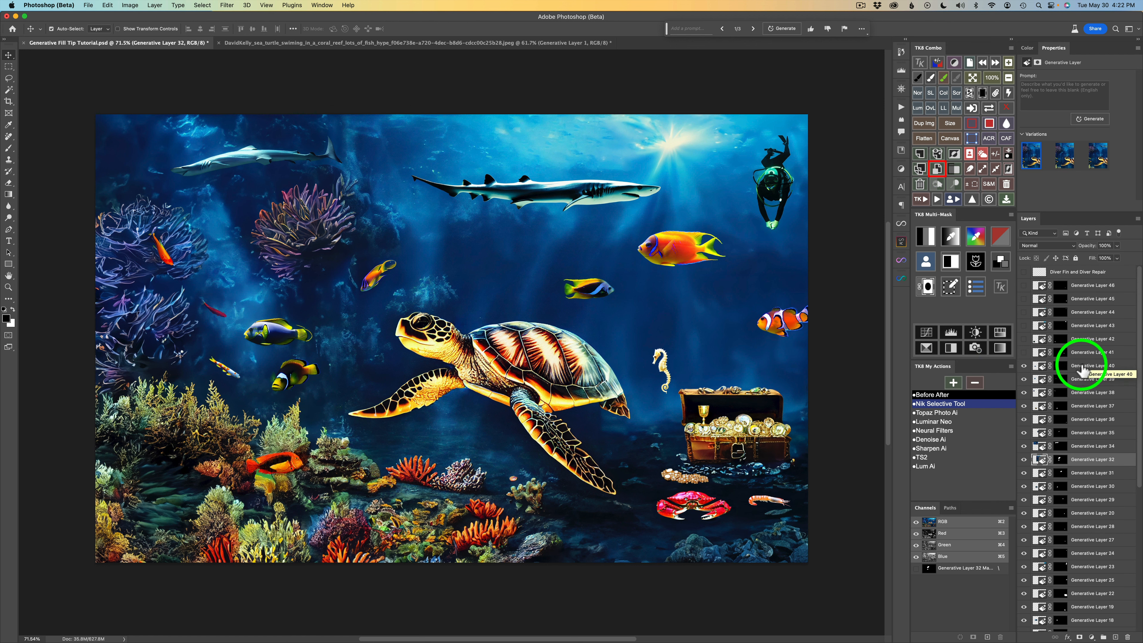
pyautogui.click(1025, 352)
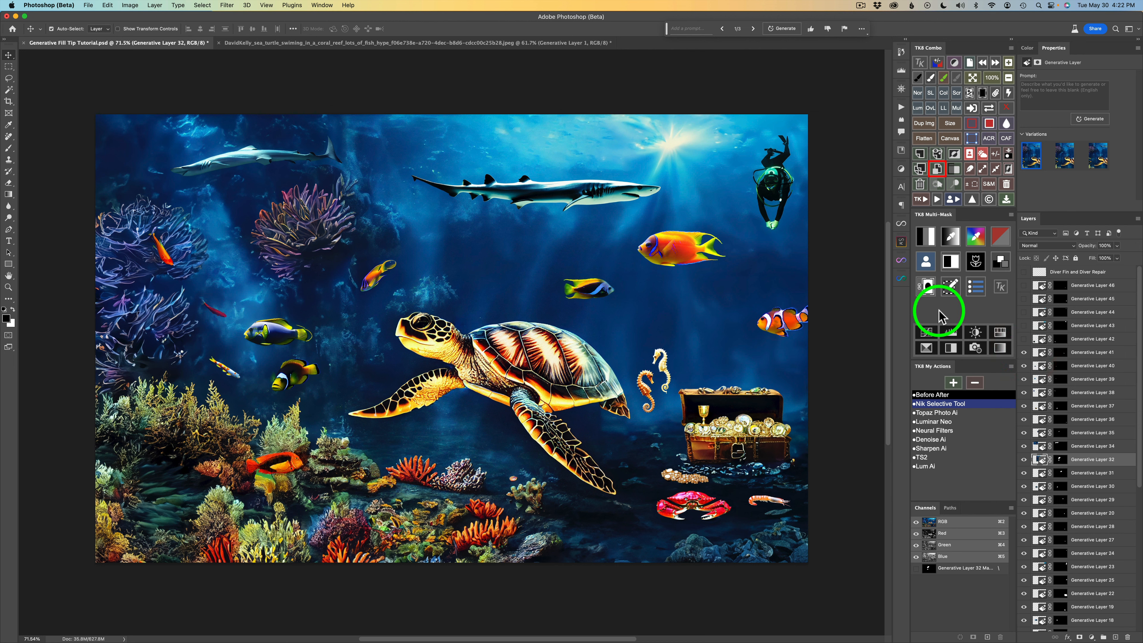
pyautogui.click(1025, 338)
pyautogui.click(1025, 338)
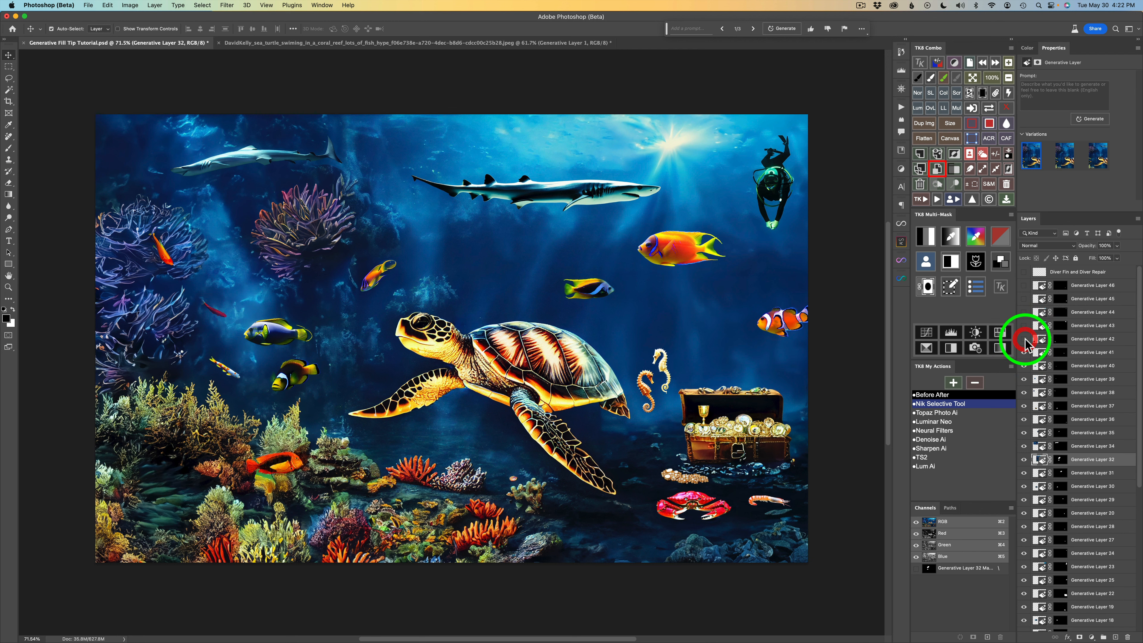
pyautogui.click(1024, 338)
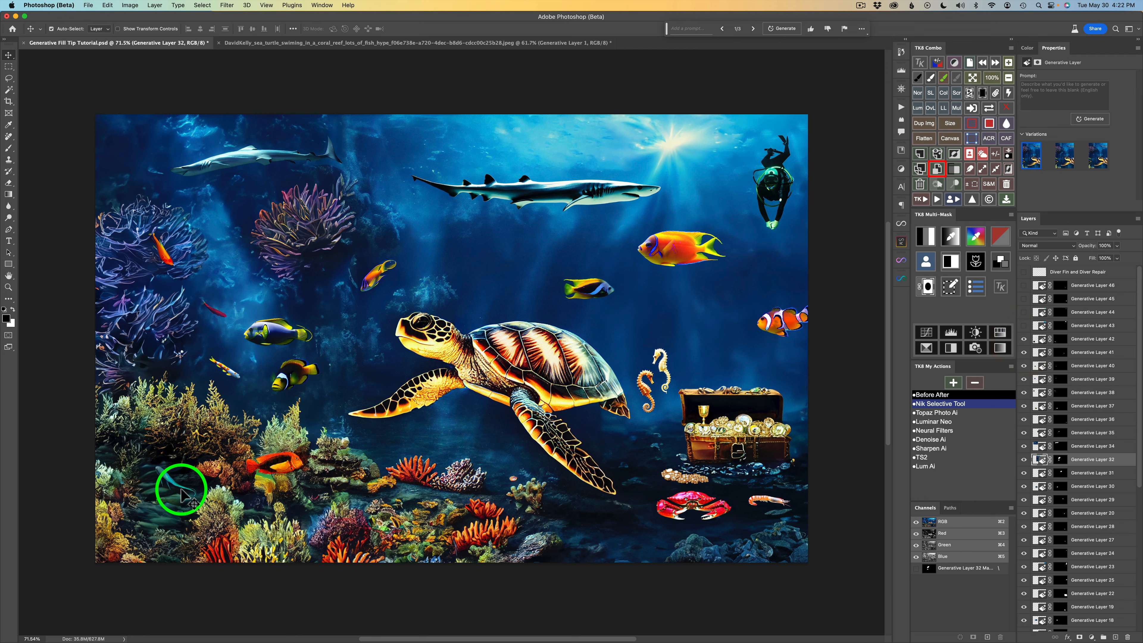
pyautogui.click(1031, 325)
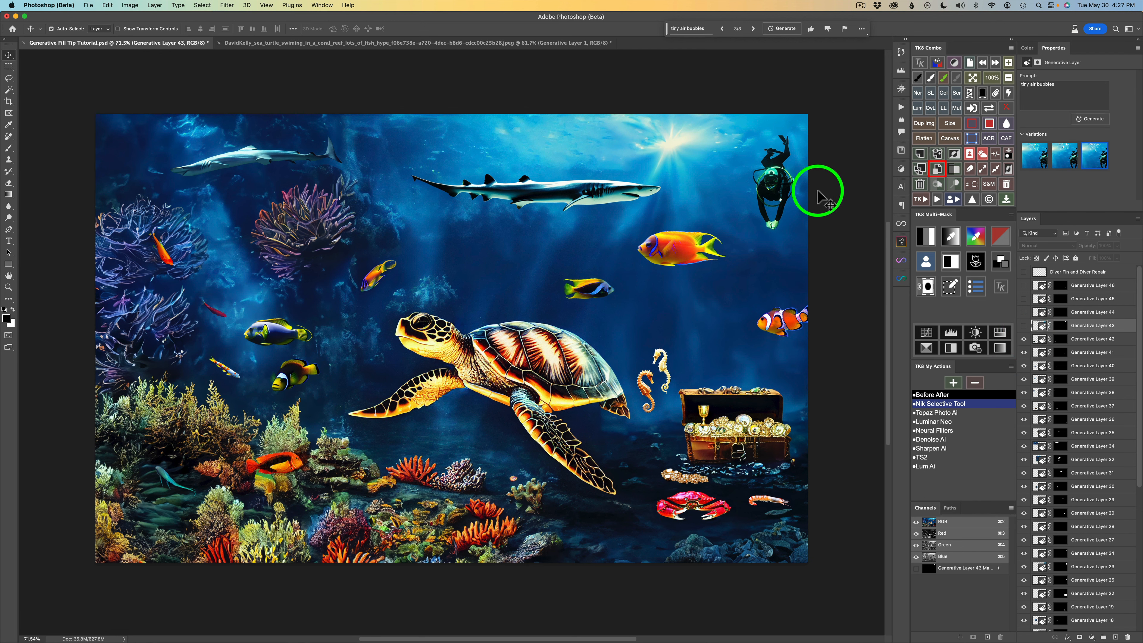
pyautogui.click(1024, 325)
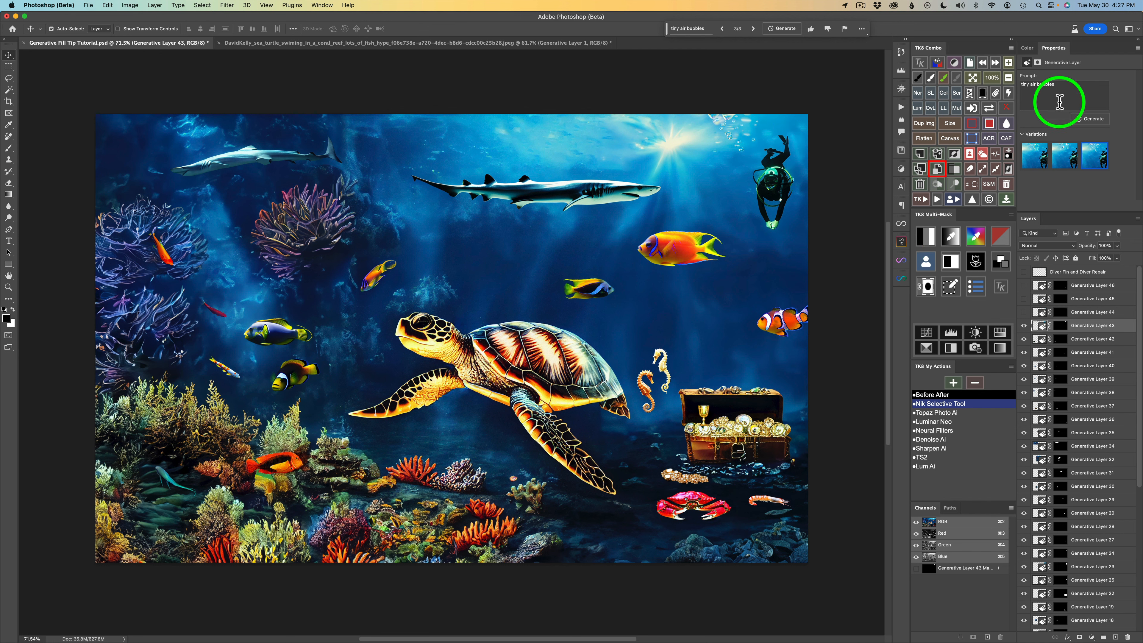
# Show Generative Layer 44 and compare its three tiny air bubbles variations, keeping the second one
pyautogui.click(1024, 312)
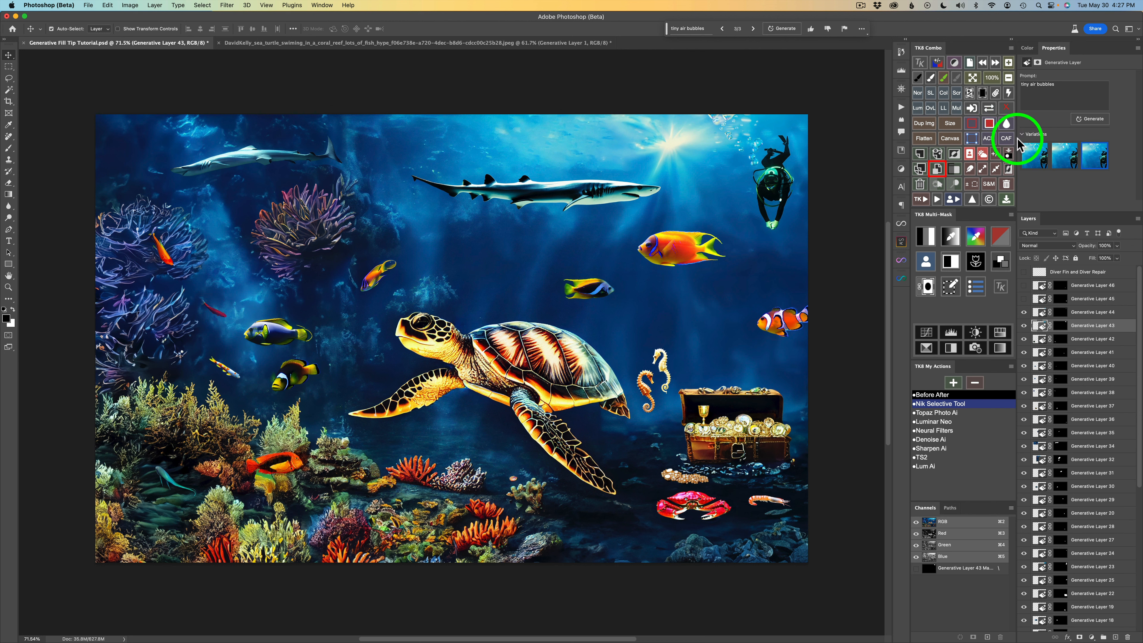
pyautogui.click(1049, 312)
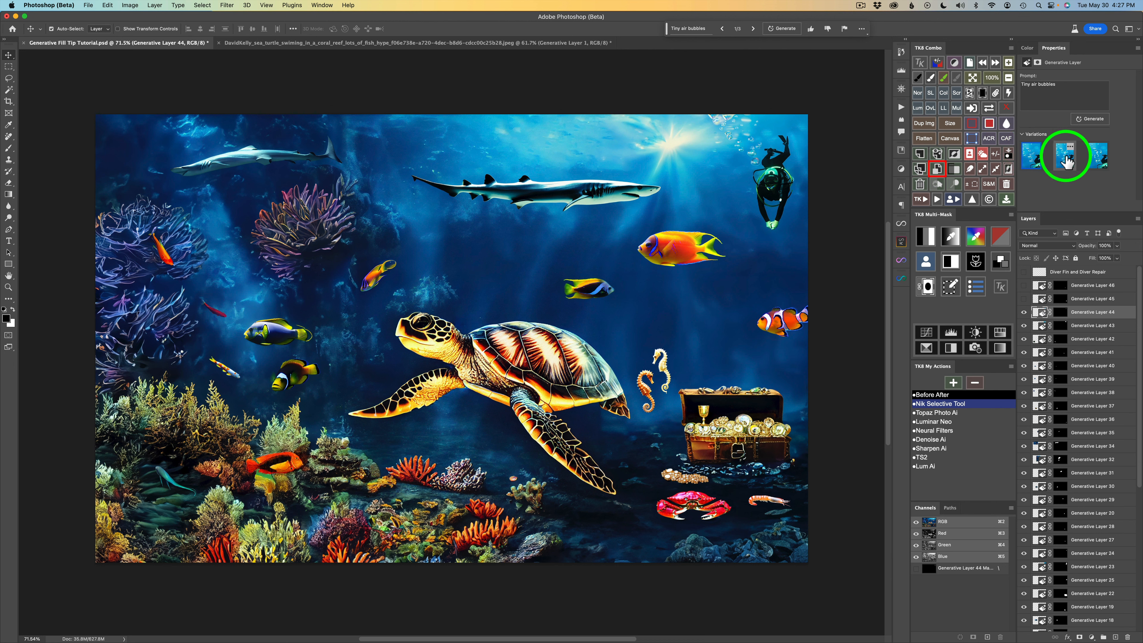
pyautogui.click(1100, 161)
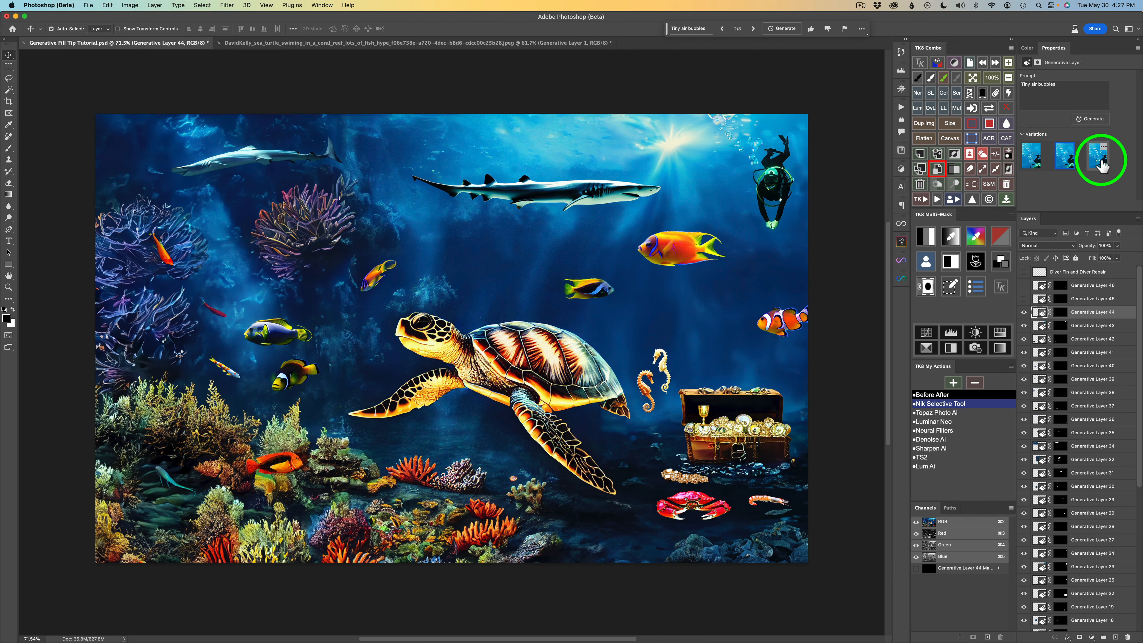
pyautogui.click(1063, 163)
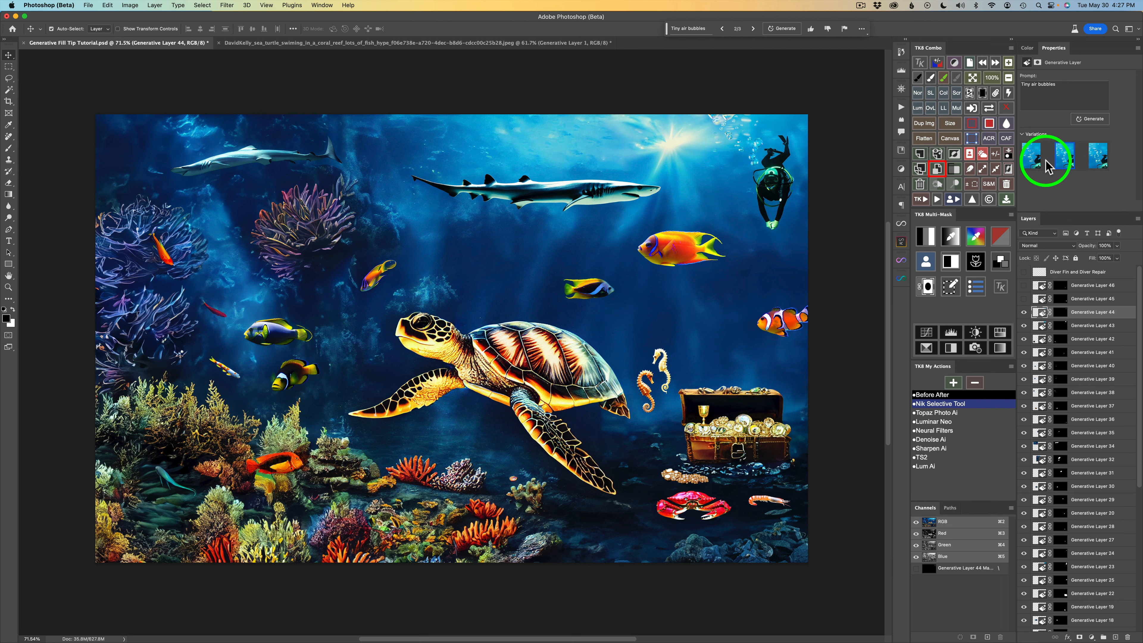
pyautogui.click(1032, 158)
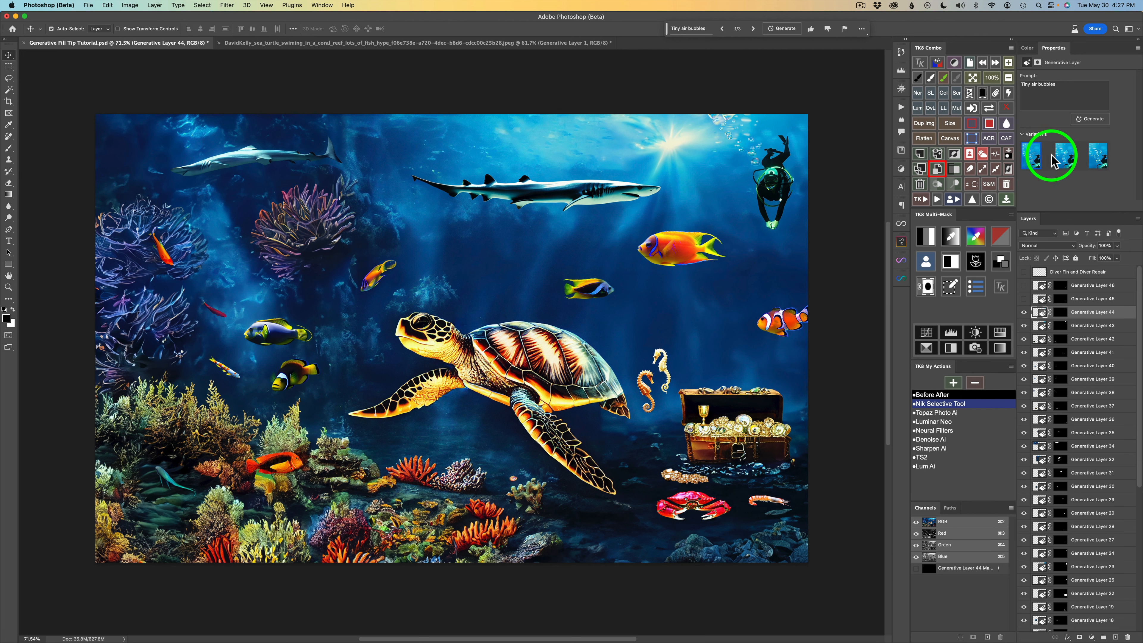
pyautogui.click(1064, 160)
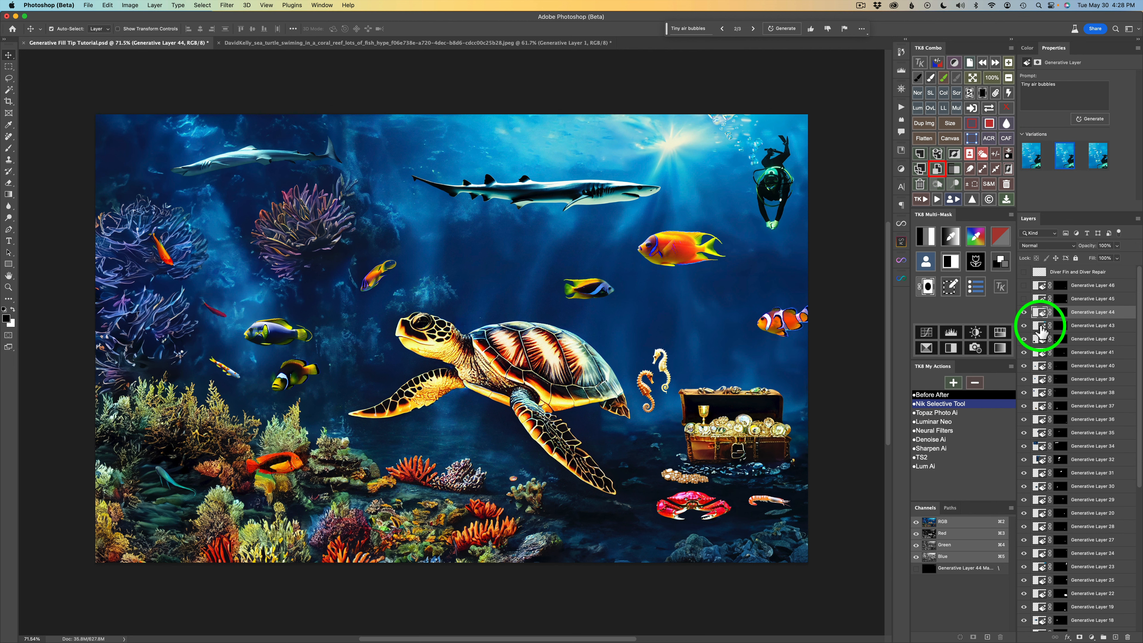
# Show Generative Layer 45 and compare its variations of the gold goblet on its side, keeping the second one
pyautogui.click(1024, 298)
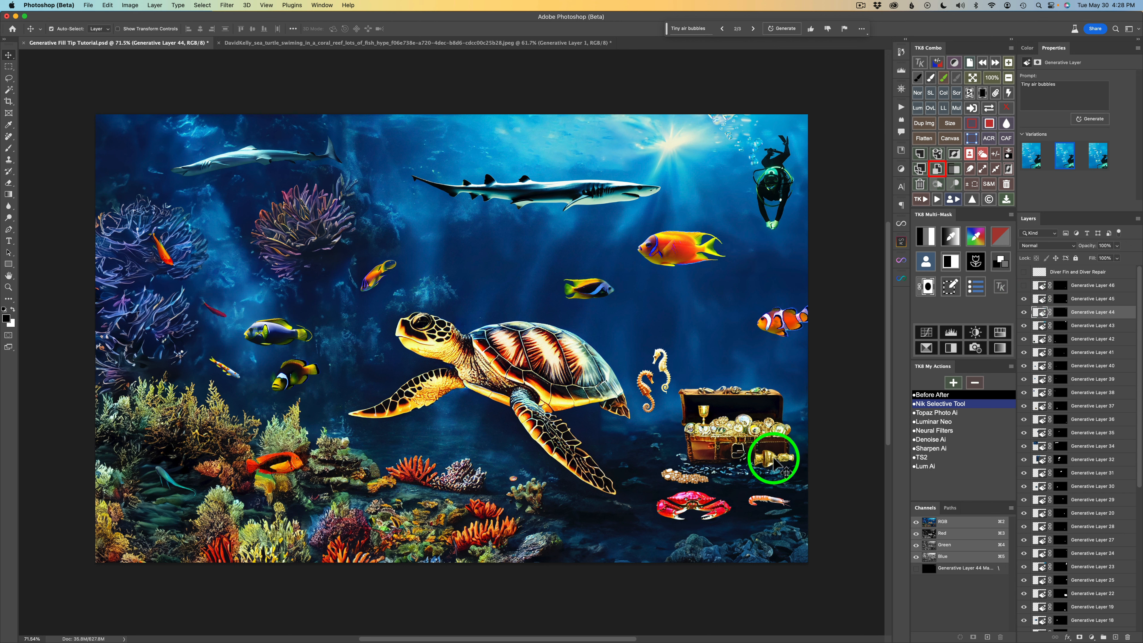
pyautogui.click(772, 467)
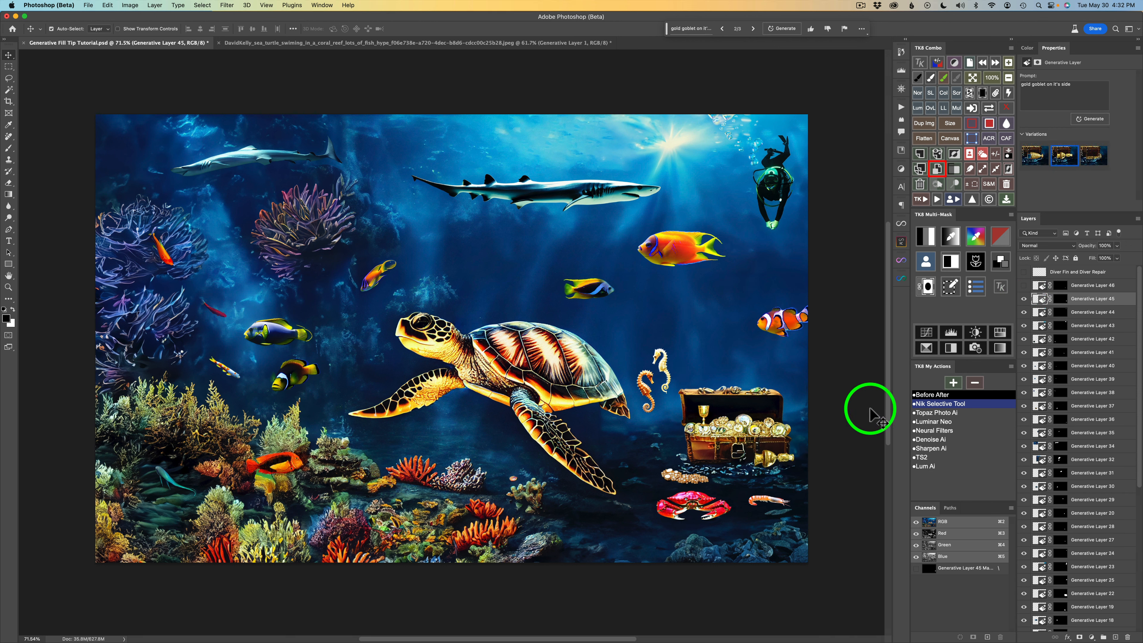
pyautogui.click(1033, 158)
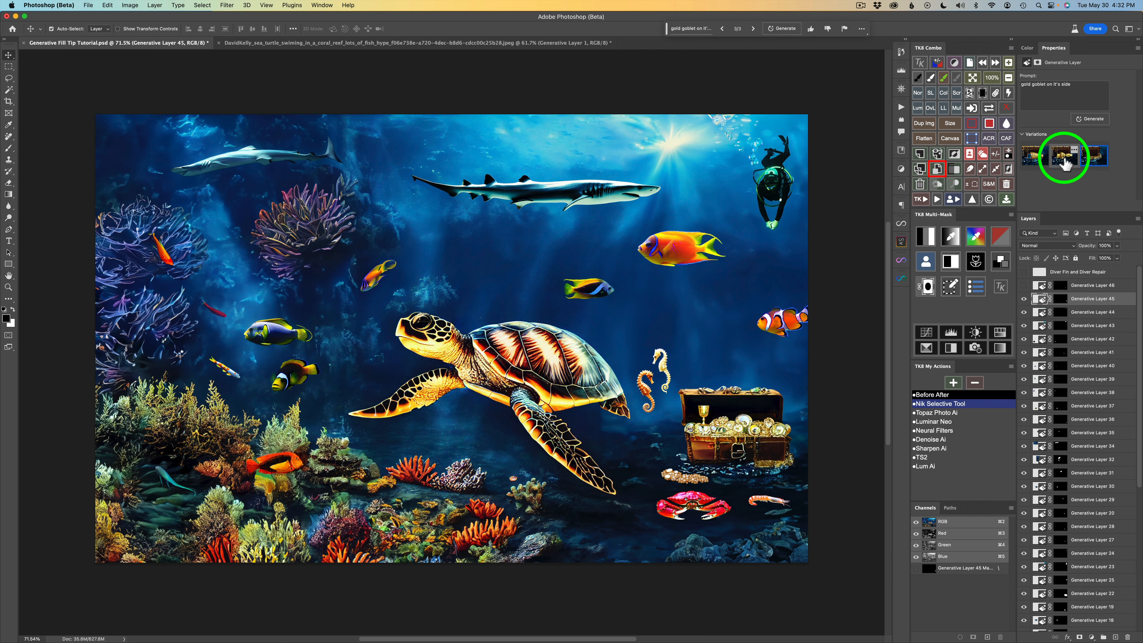
pyautogui.click(1066, 165)
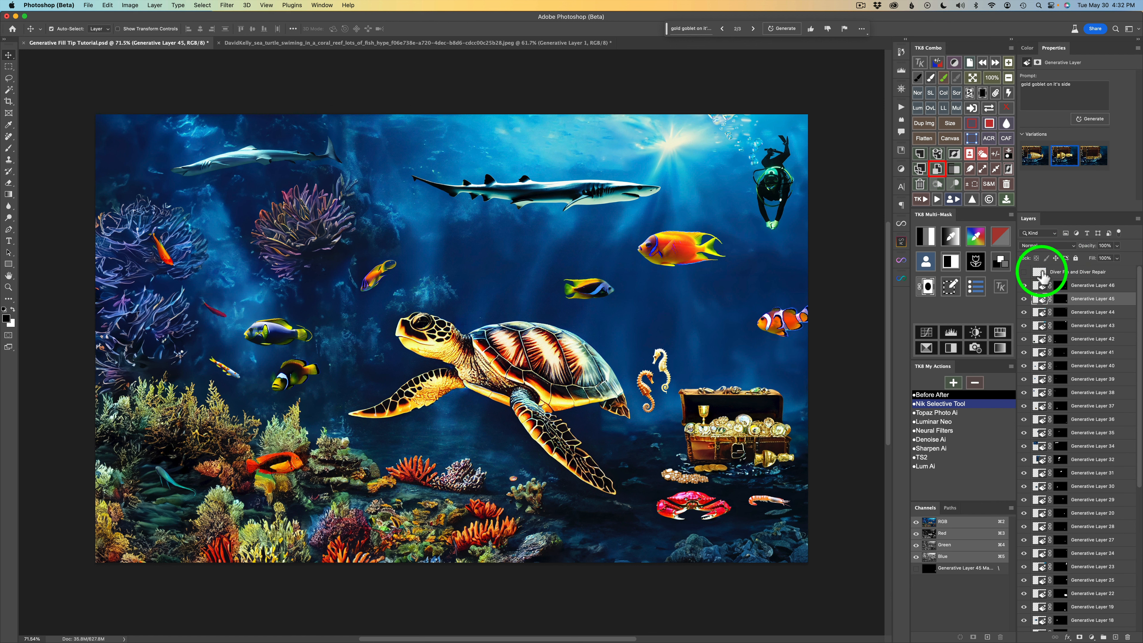
# Toggle the Diver Fin and Diver Repair layer to compare the diver with and without the retouching, leaving it visible
pyautogui.click(1024, 272)
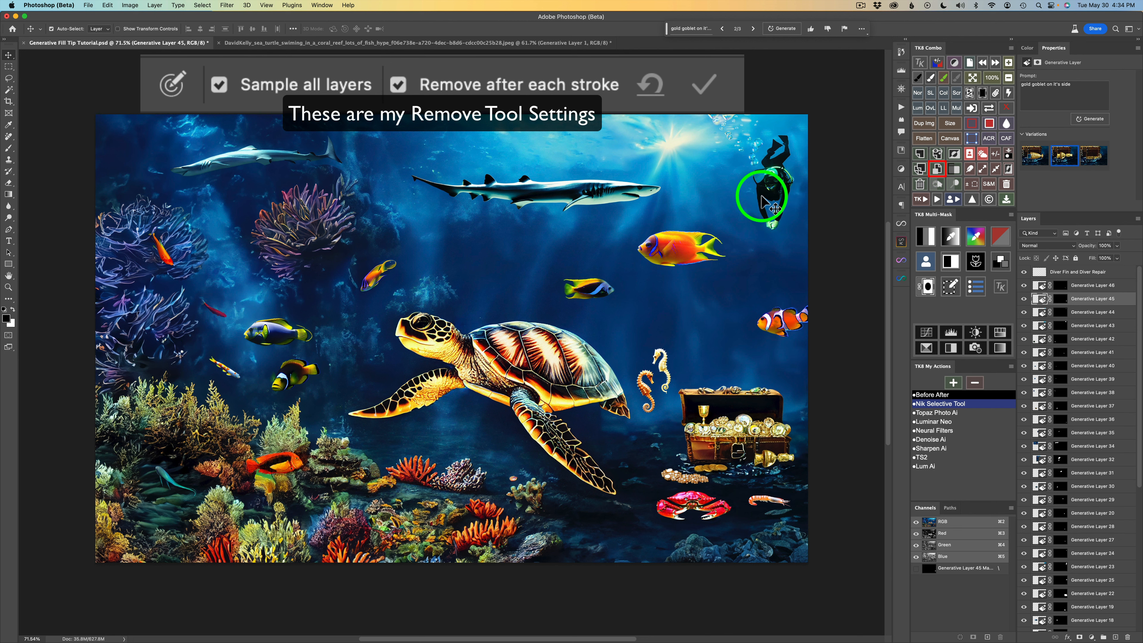
pyautogui.click(1024, 272)
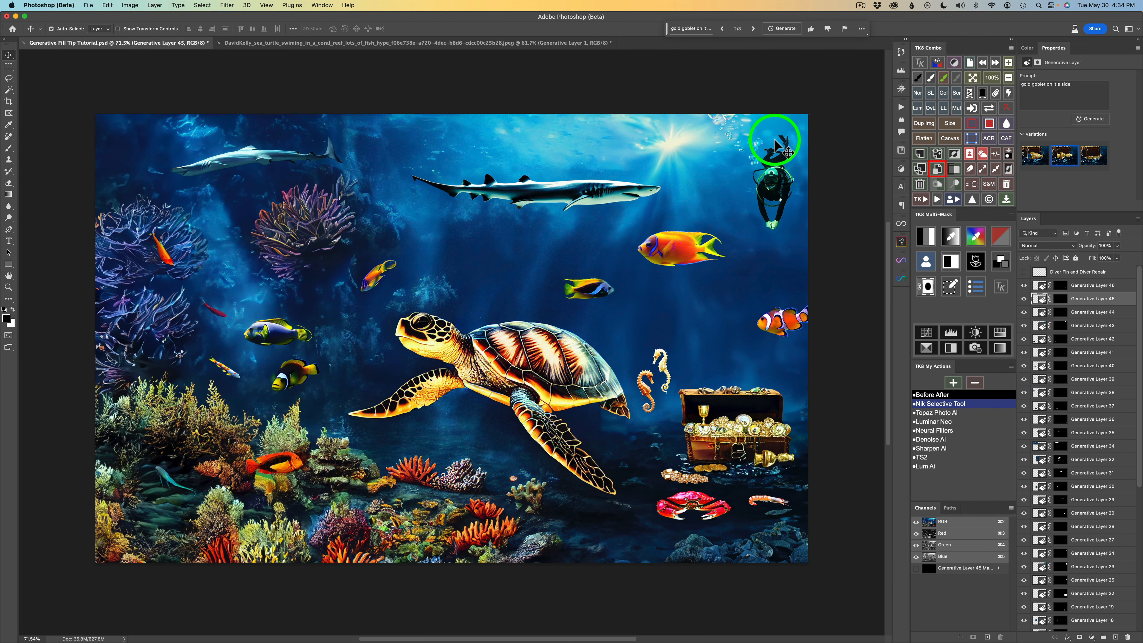
pyautogui.click(1026, 273)
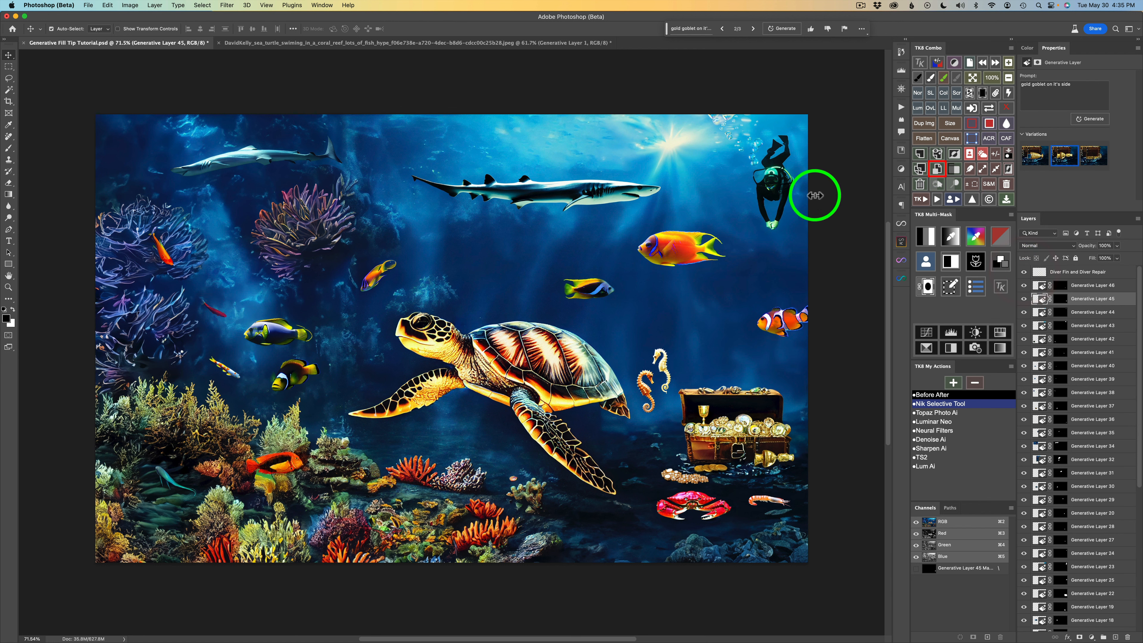
# Run the Before After action to compare the original Background image with the full reef composite, restoring all layers
pyautogui.click(942, 397)
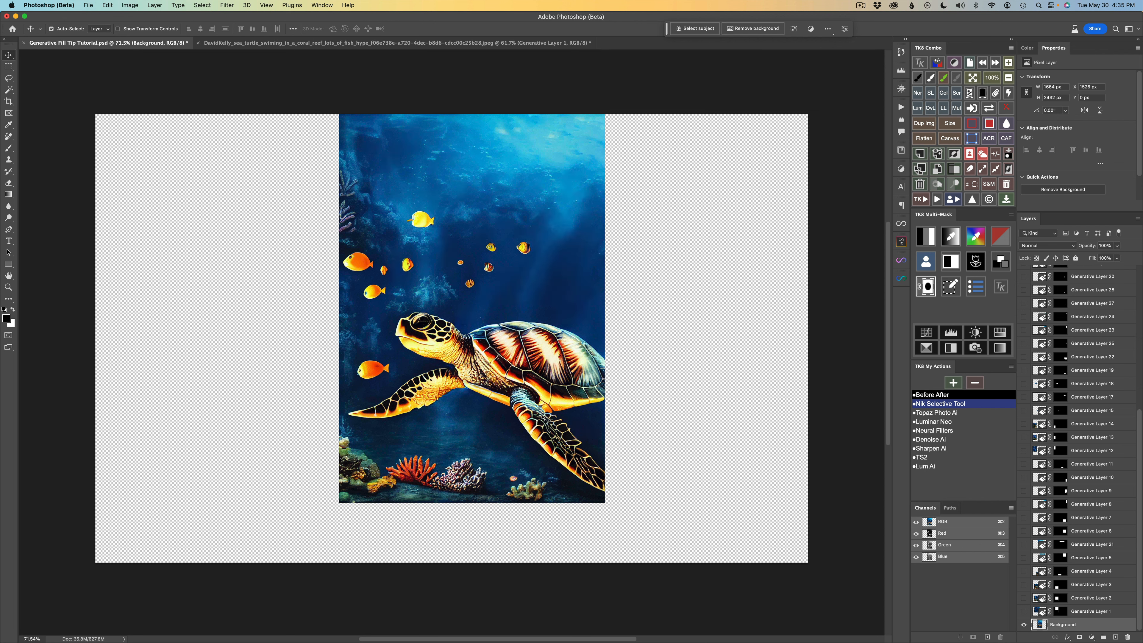
pyautogui.click(942, 395)
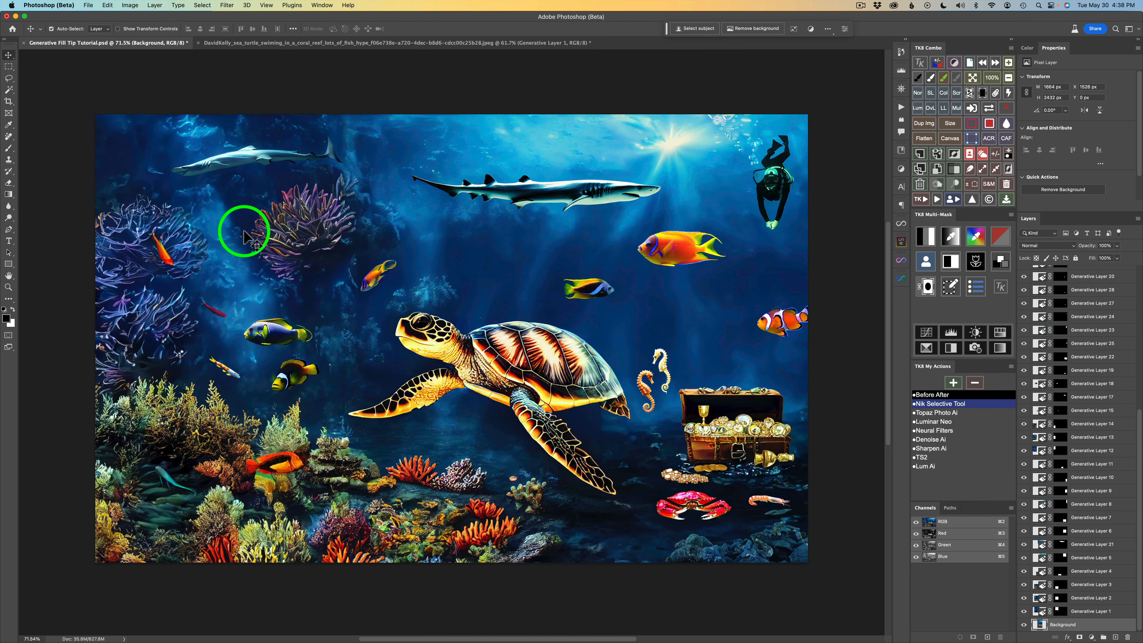
# Place a fixed-size 1024 by 1024 px rectangular selection over the water above the turtle's head, covering part of the large shark
pyautogui.click(11, 68)
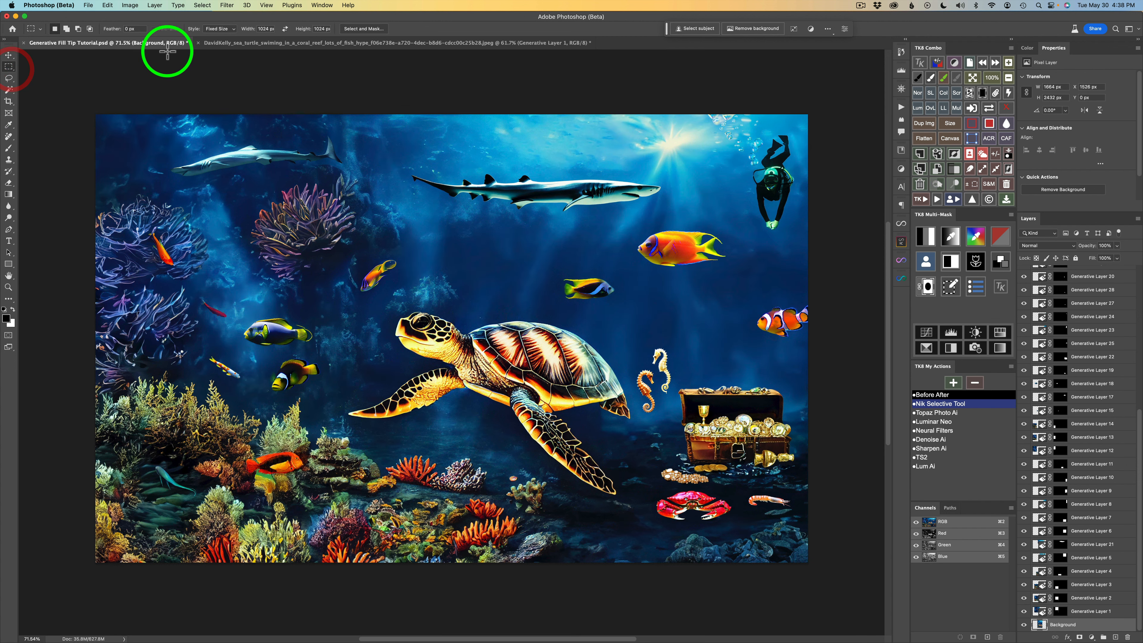
pyautogui.click(232, 29)
pyautogui.click(232, 33)
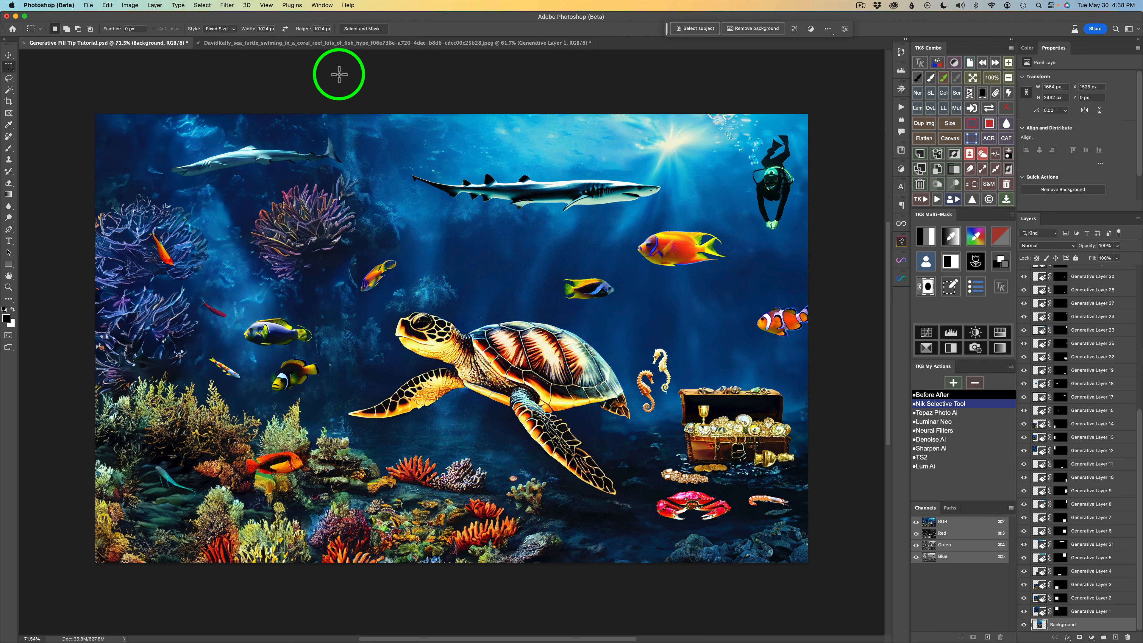
pyautogui.click(386, 149)
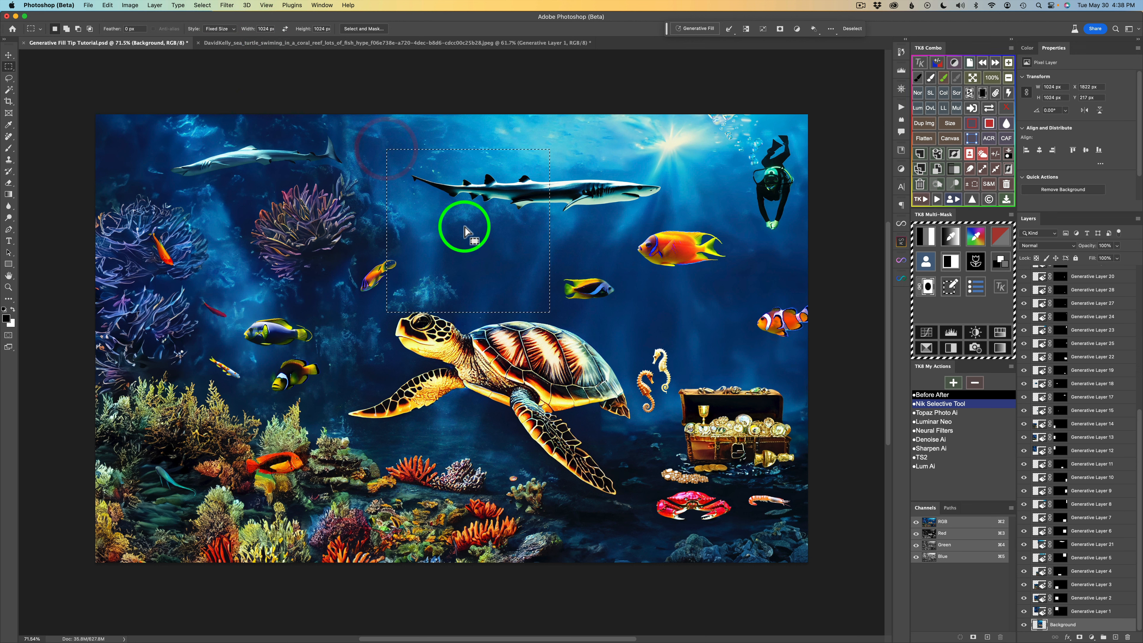